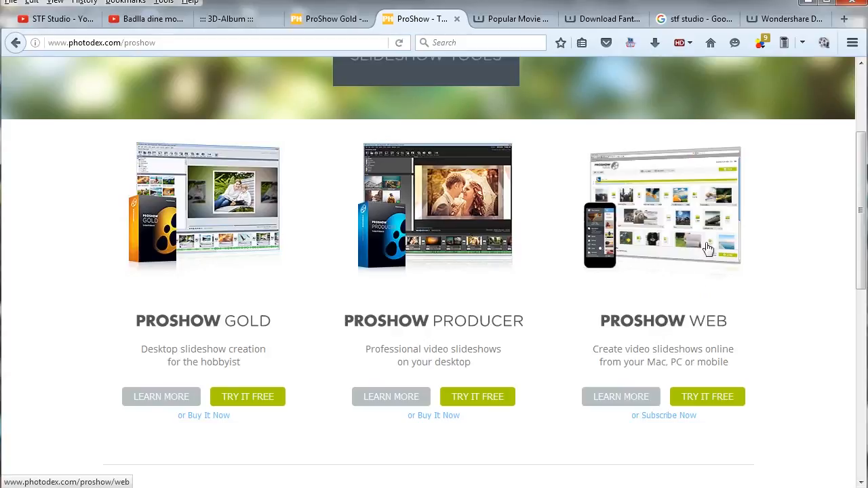
Step: Review the ProShow Gold, Producer and Web editions on the Photodex product page
{"action": "scroll", "coordinate": [696, 283], "scroll_direction": "down", "scroll_amount": 7}
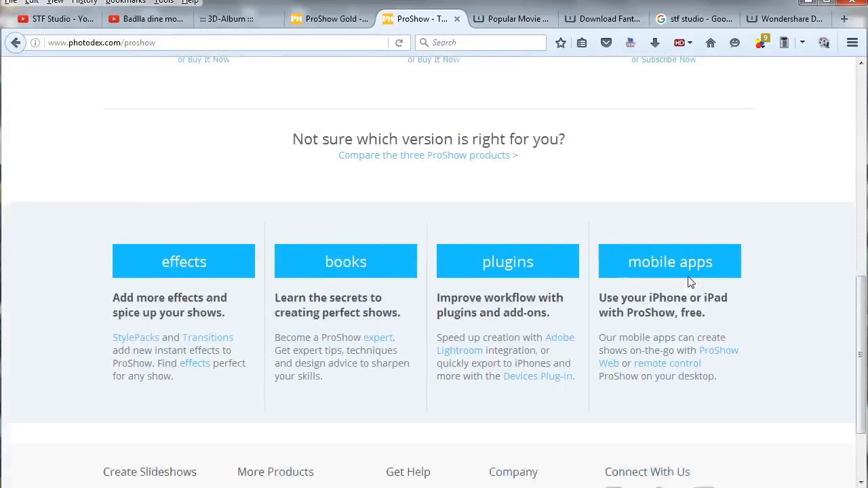
{"action": "scroll", "coordinate": [691, 282], "scroll_direction": "up", "scroll_amount": 10}
{"action": "scroll", "coordinate": [688, 281], "scroll_direction": "down", "scroll_amount": 3}
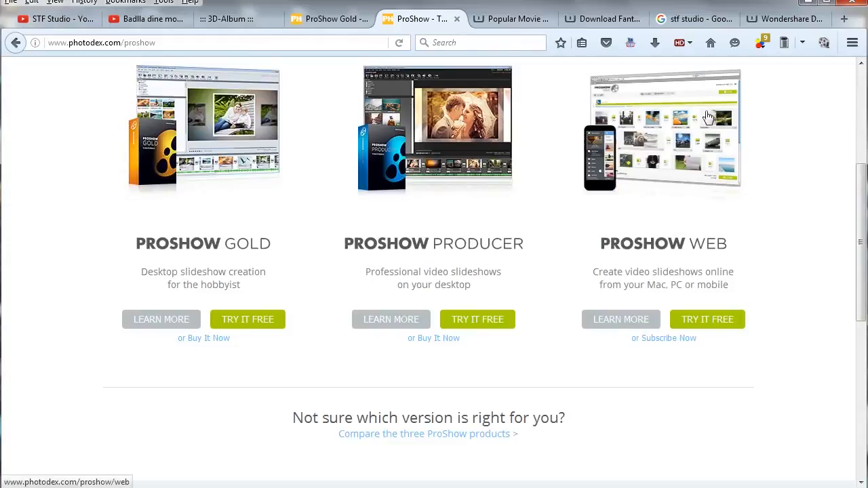
{"action": "scroll", "coordinate": [423, 277], "scroll_direction": "up", "scroll_amount": 1}
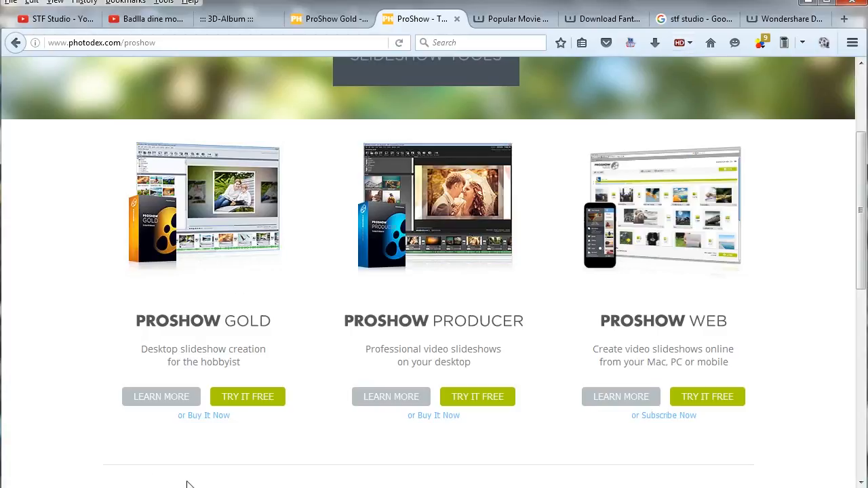
Step: Switch to ProShow Gold and start a new slideshow using the Wizard
{"action": "key", "text": "alt+Tab"}
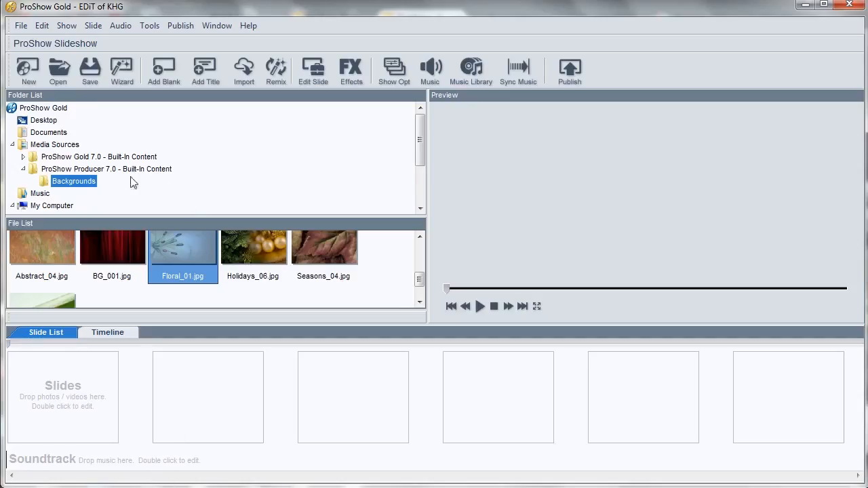
{"action": "left_click", "coordinate": [26, 70]}
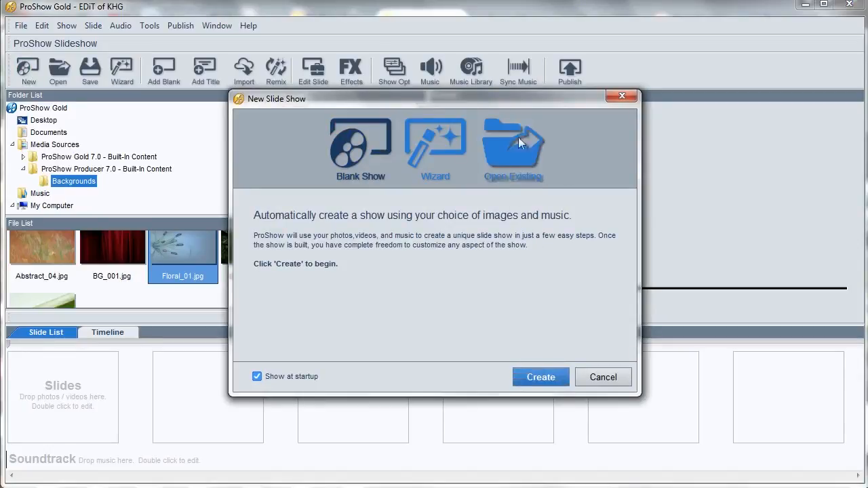
{"action": "left_click", "coordinate": [531, 381]}
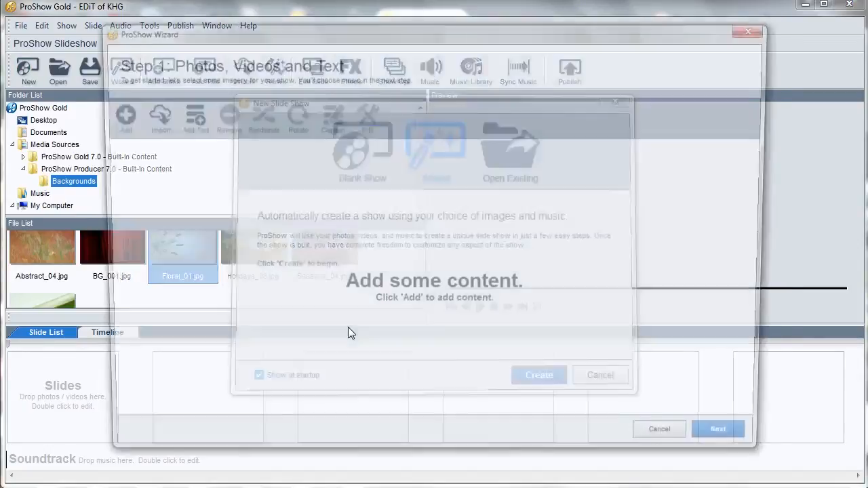
Step: Add seven photos from New folder as the wizard's show content
{"action": "left_click", "coordinate": [110, 116]}
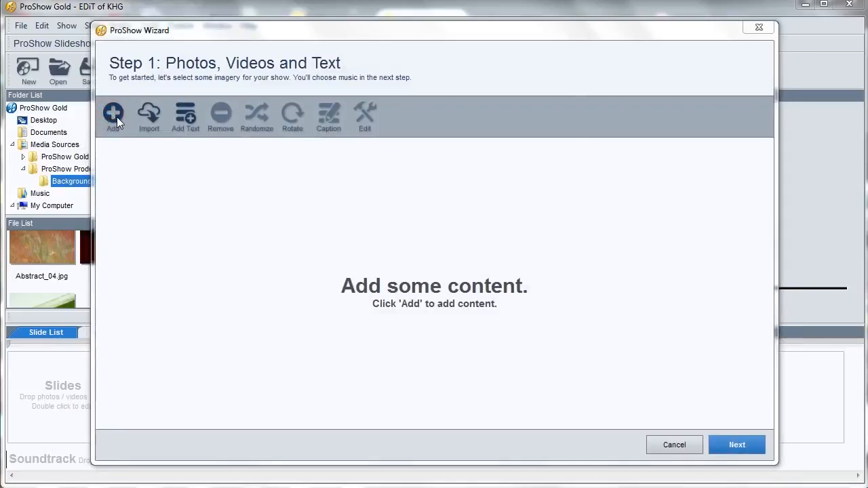
{"action": "double_click", "coordinate": [350, 160]}
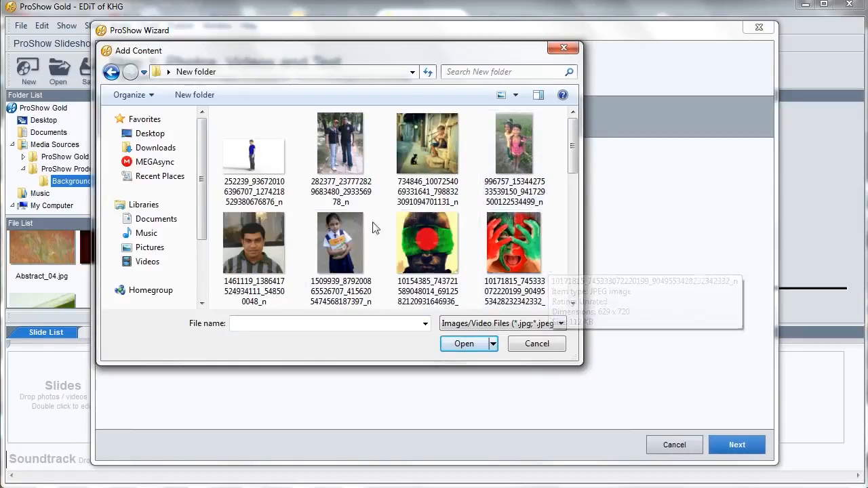
{"action": "left_click", "coordinate": [340, 153]}
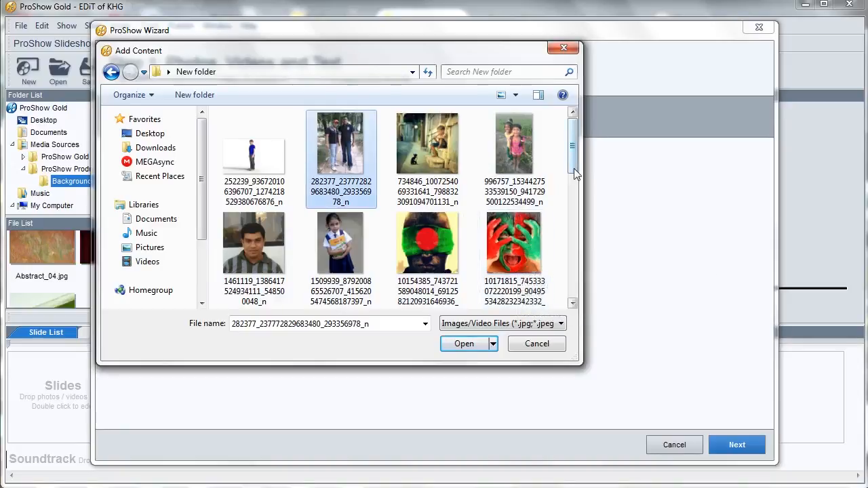
{"action": "left_click_drag", "start_coordinate": [574, 175], "coordinate": [576, 205]}
{"action": "left_click", "coordinate": [514, 143], "text": "shift"}
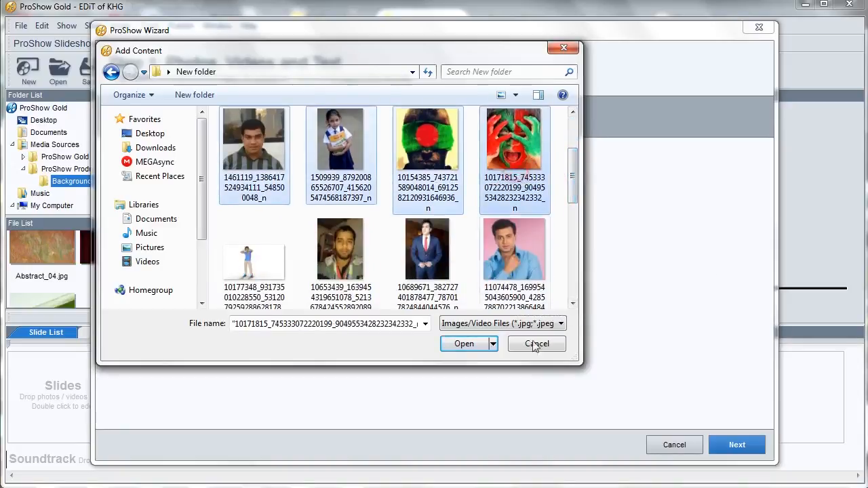
{"action": "left_click", "coordinate": [465, 344]}
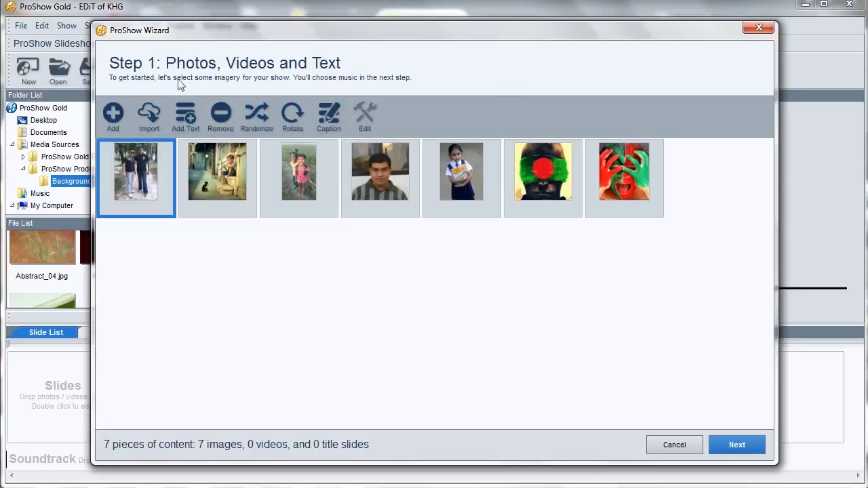
Step: Advance to the wizard's music step and close the music browser without adding any music
{"action": "left_click_drag", "start_coordinate": [201, 34], "coordinate": [235, 93]}
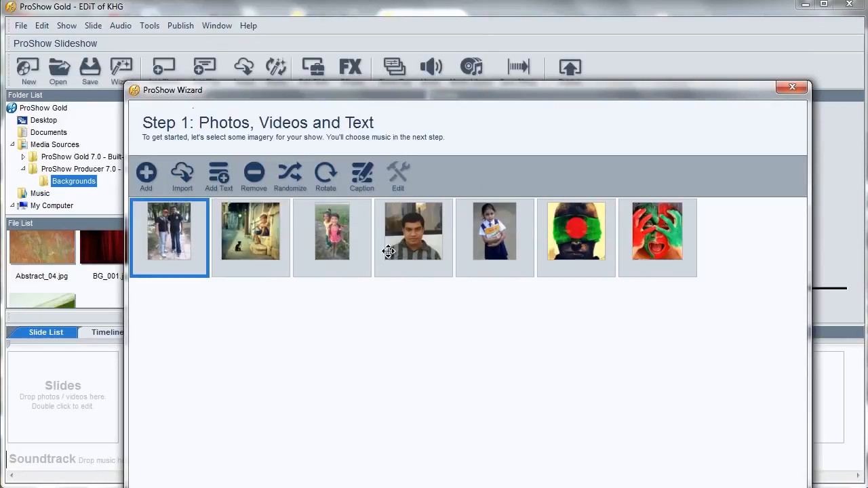
{"action": "left_click_drag", "start_coordinate": [518, 95], "coordinate": [485, 42]}
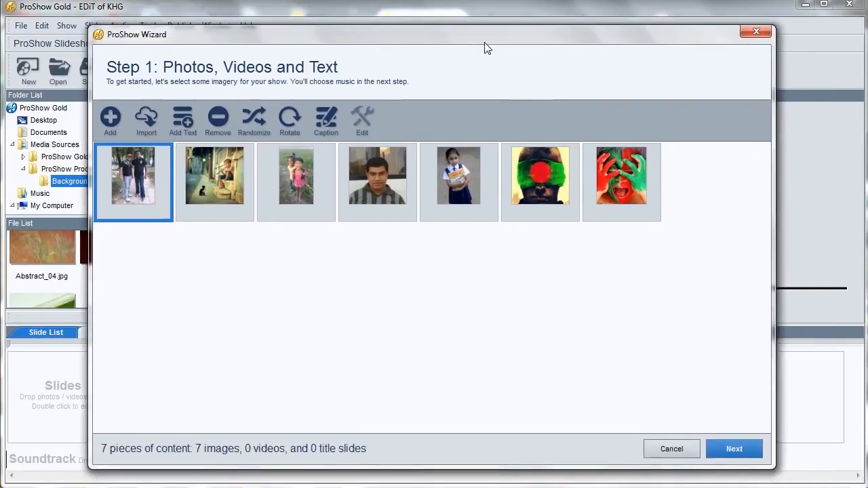
{"action": "left_click", "coordinate": [744, 446]}
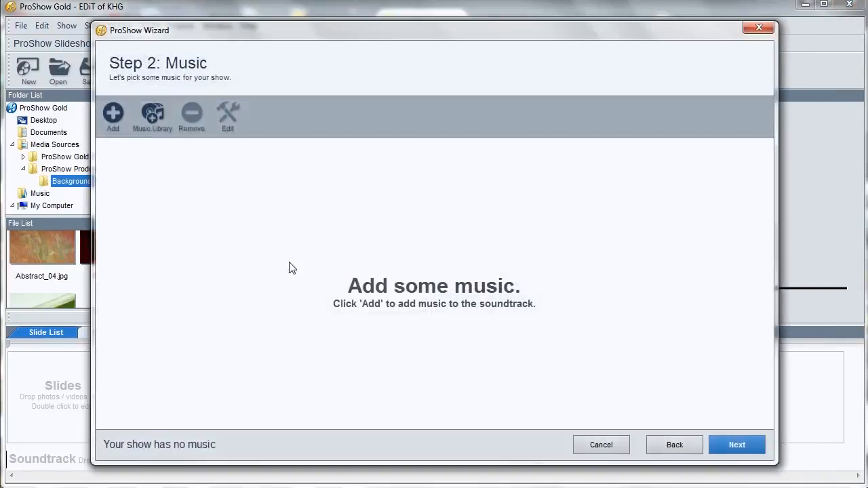
{"action": "left_click", "coordinate": [111, 120]}
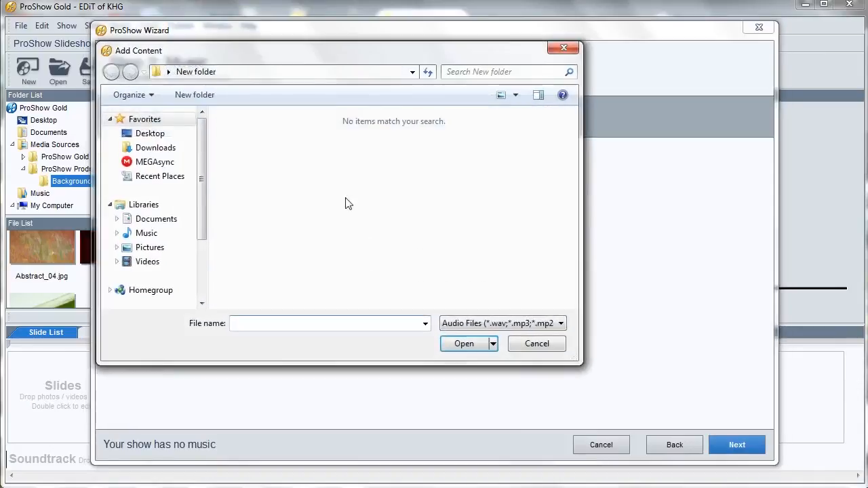
{"action": "left_click", "coordinate": [537, 344]}
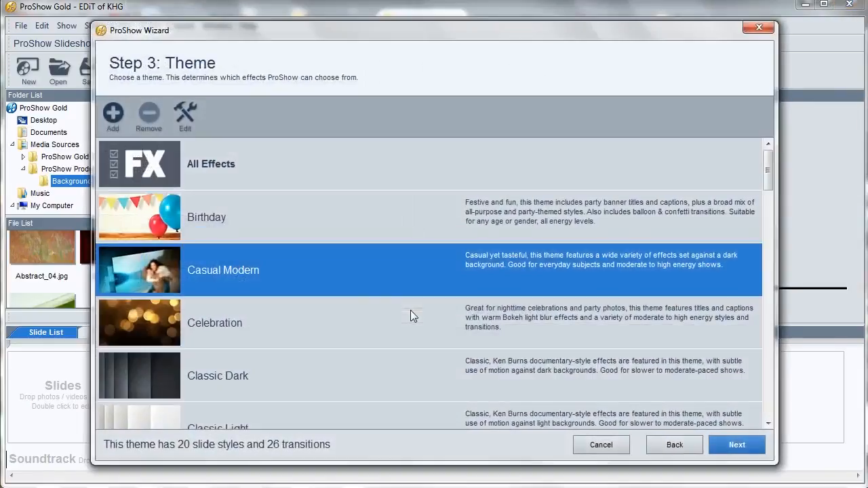
Step: Choose the Liquid theme from the theme list and continue
{"action": "scroll", "coordinate": [285, 315], "scroll_direction": "down", "scroll_amount": 10}
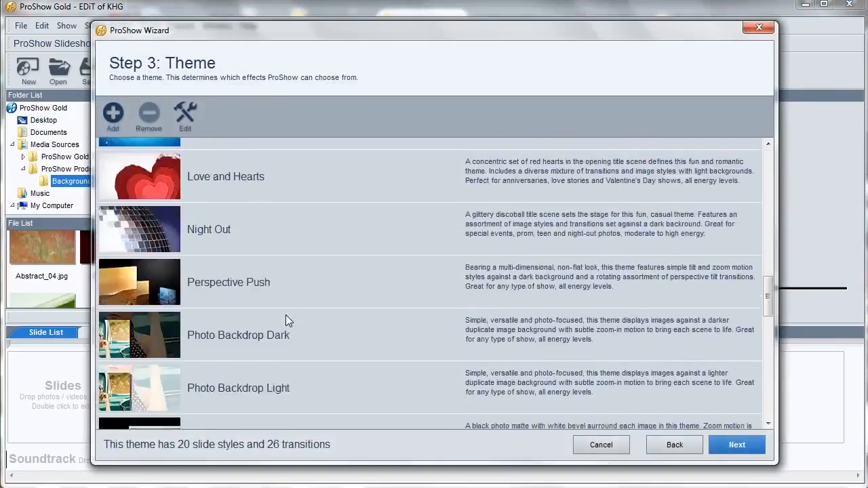
{"action": "scroll", "coordinate": [201, 232], "scroll_direction": "up", "scroll_amount": 8}
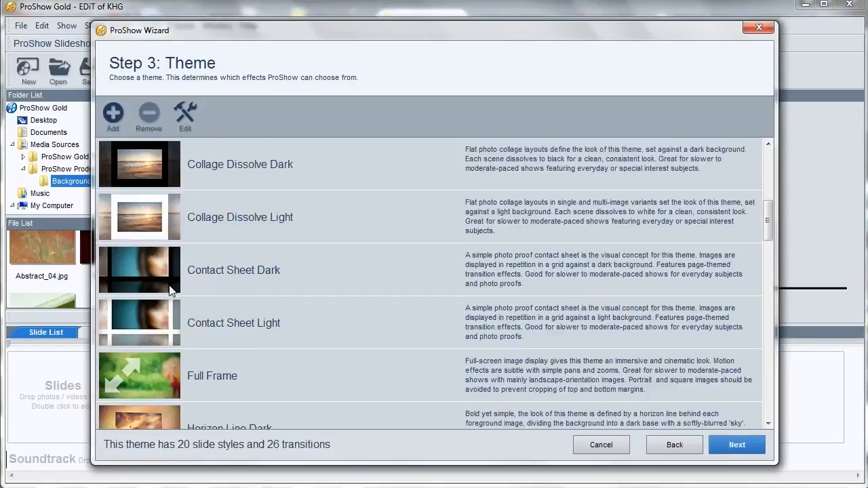
{"action": "scroll", "coordinate": [167, 288], "scroll_direction": "down", "scroll_amount": 8}
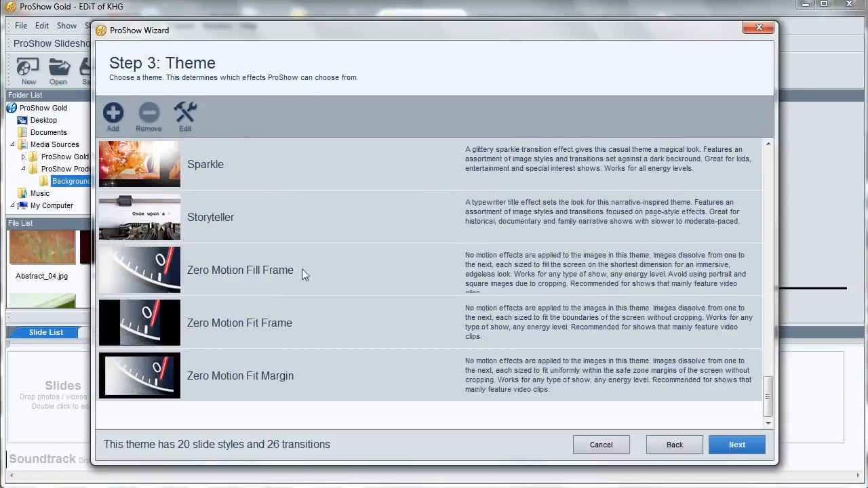
{"action": "left_click_drag", "start_coordinate": [765, 397], "coordinate": [807, 249]}
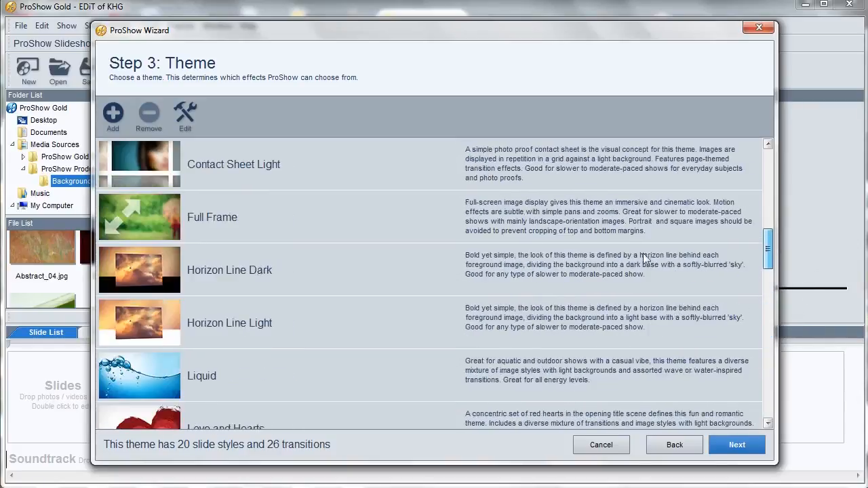
{"action": "left_click", "coordinate": [168, 371]}
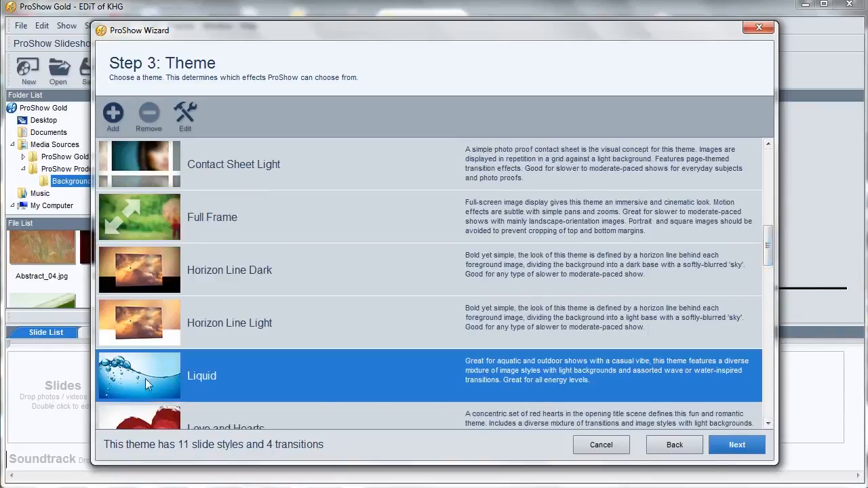
{"action": "left_click", "coordinate": [727, 442]}
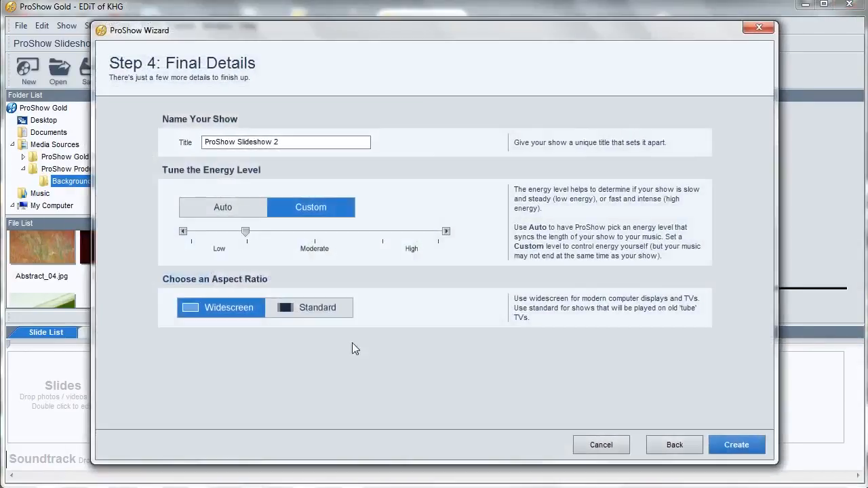
Step: Set the aspect ratio to Widescreen and create the show
{"action": "left_click", "coordinate": [222, 312]}
{"action": "left_click", "coordinate": [733, 444]}
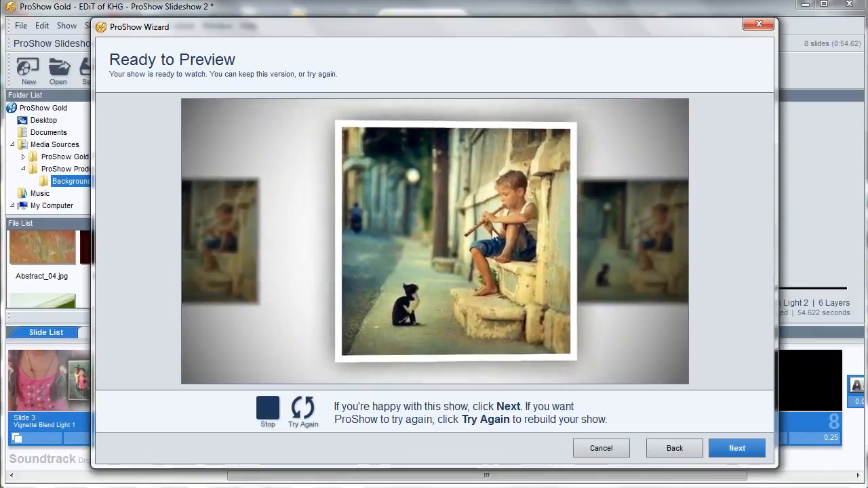
Step: Accept the generated preview and finish the wizard
{"action": "left_click_drag", "start_coordinate": [274, 34], "coordinate": [276, 52]}
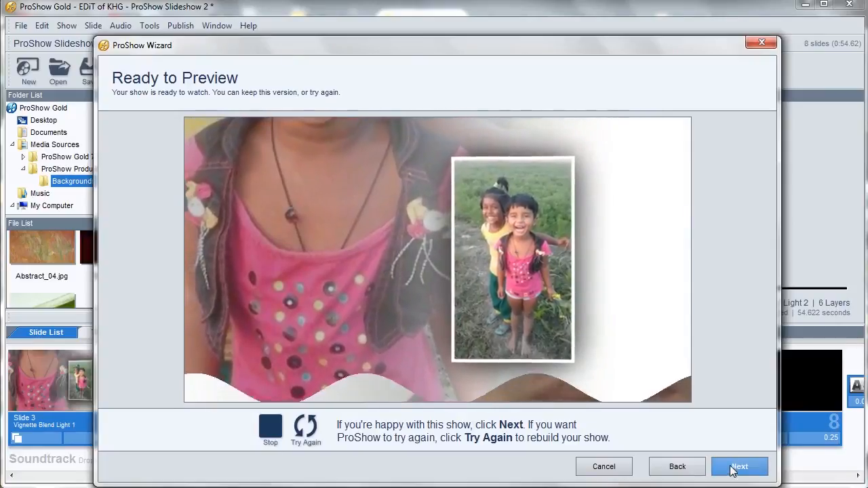
{"action": "left_click_drag", "start_coordinate": [531, 45], "coordinate": [517, 28]}
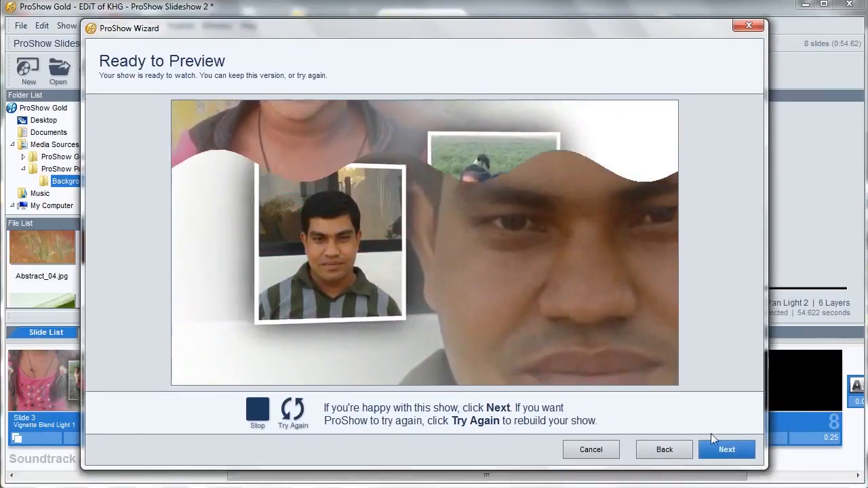
{"action": "left_click", "coordinate": [721, 452]}
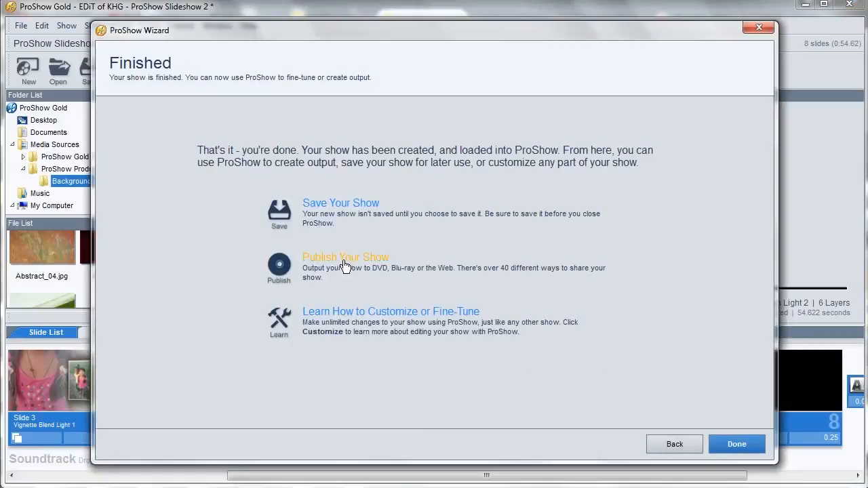
{"action": "left_click", "coordinate": [736, 444]}
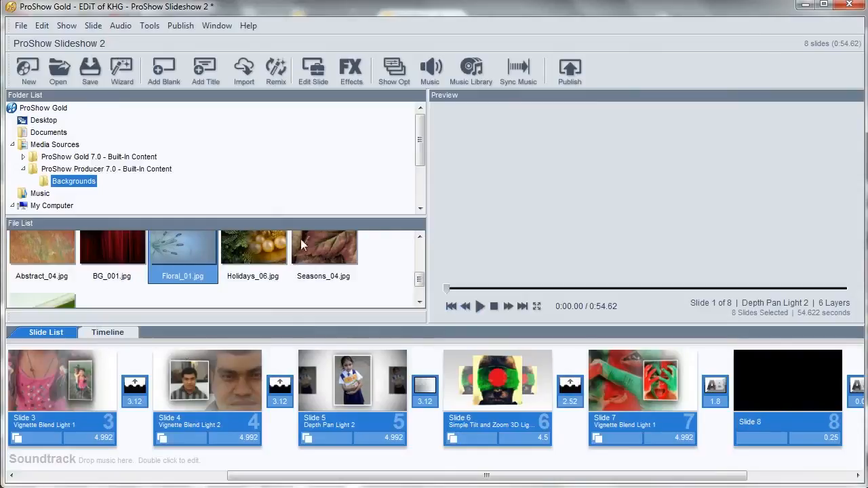
Step: Select slide 3 and play, then stop, the show preview
{"action": "left_click", "coordinate": [44, 377]}
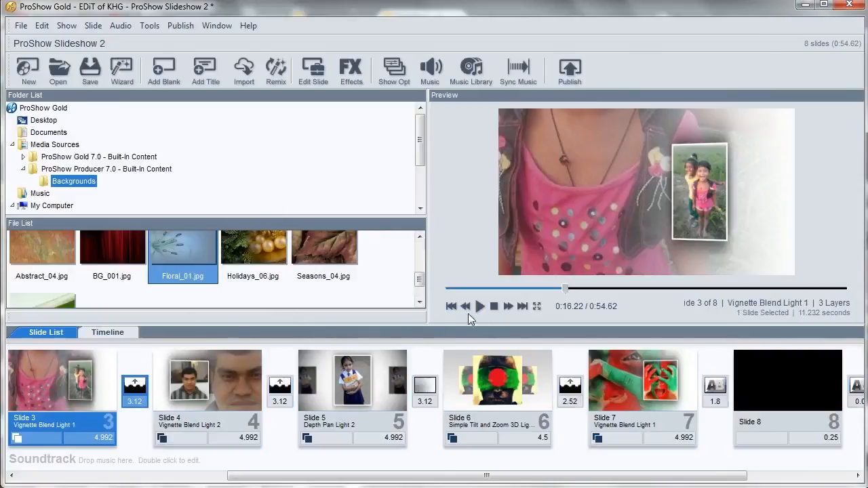
{"action": "left_click", "coordinate": [481, 307]}
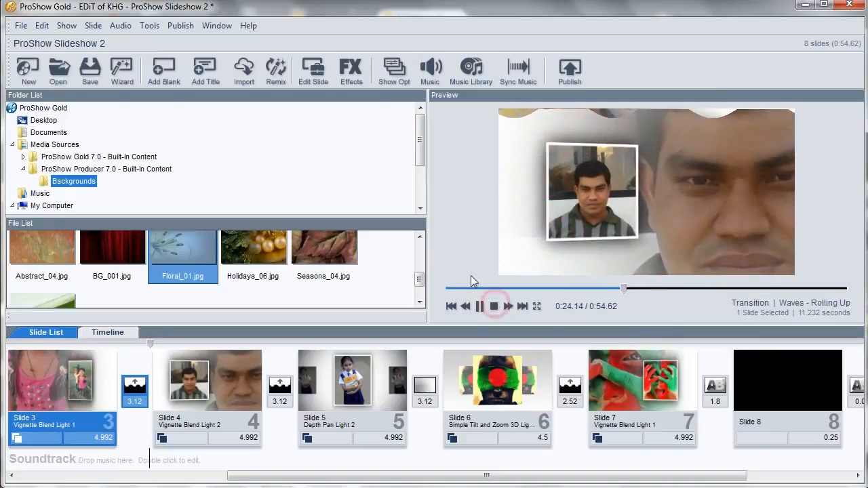
{"action": "left_click", "coordinate": [495, 306]}
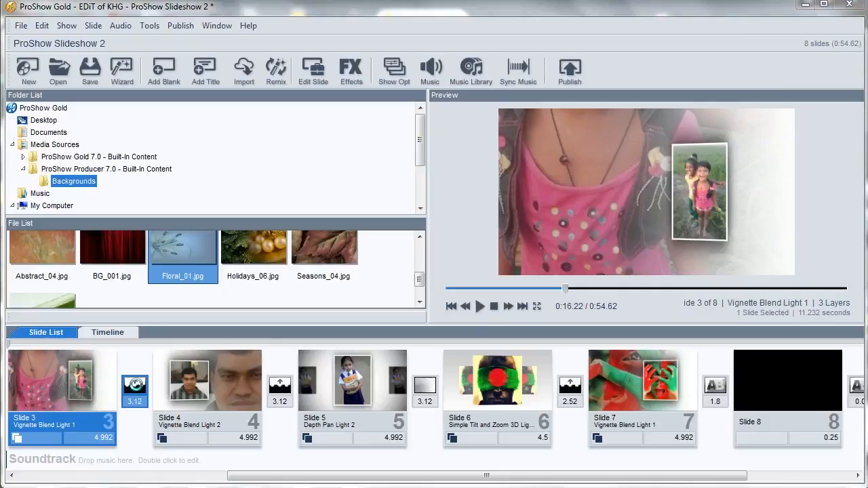
Step: Browse the transition categories and set the transition after slide 3 to the Themed Love and Hearts effect
{"action": "double_click", "coordinate": [134, 385]}
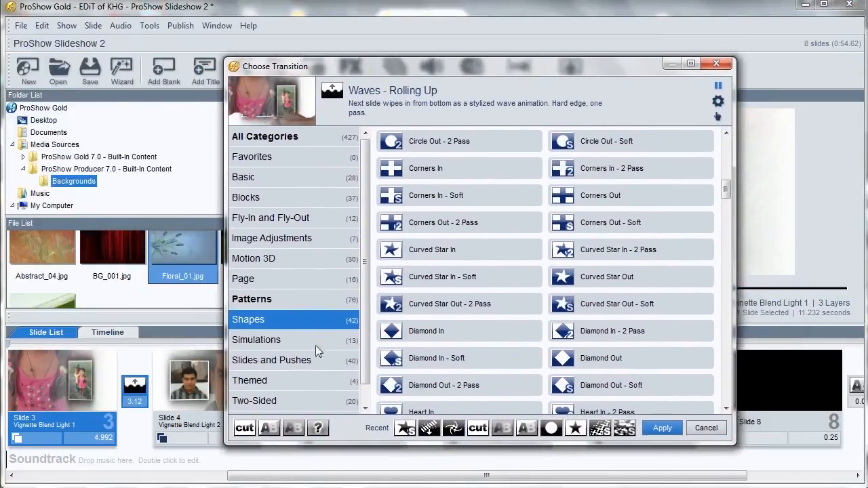
{"action": "left_click", "coordinate": [313, 359]}
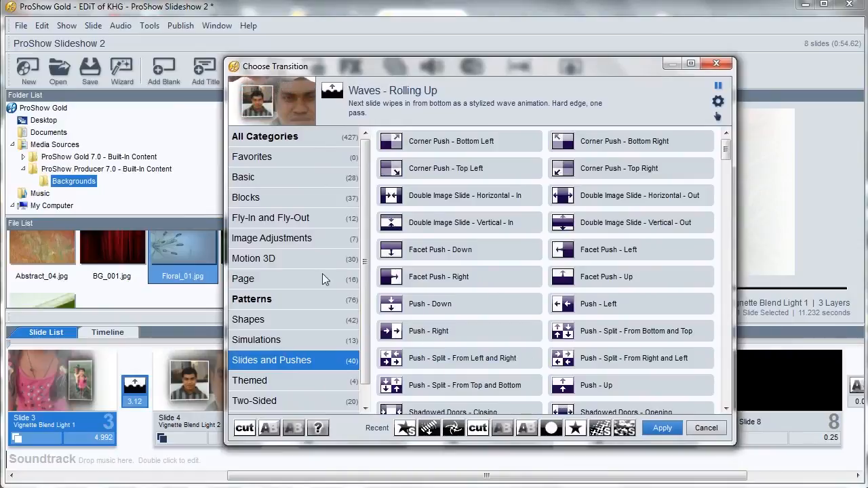
{"action": "left_click", "coordinate": [286, 258]}
{"action": "left_click", "coordinate": [317, 303]}
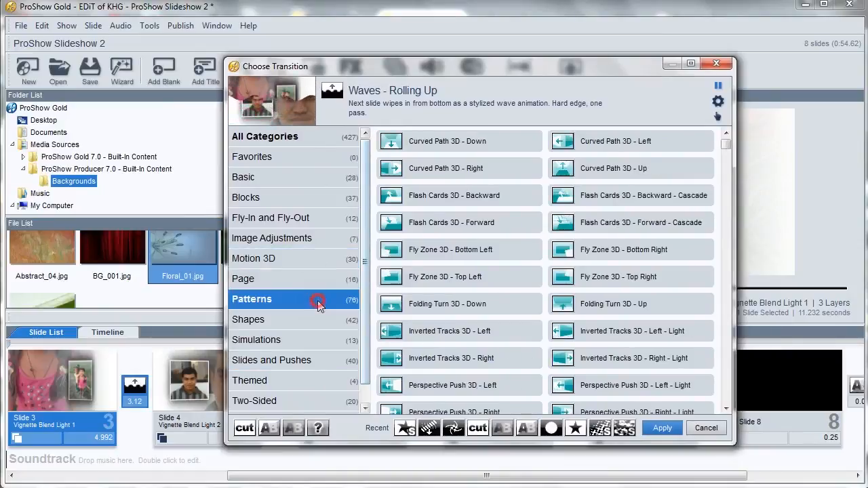
{"action": "scroll", "coordinate": [285, 366], "scroll_direction": "down", "scroll_amount": 1}
{"action": "left_click", "coordinate": [275, 402]}
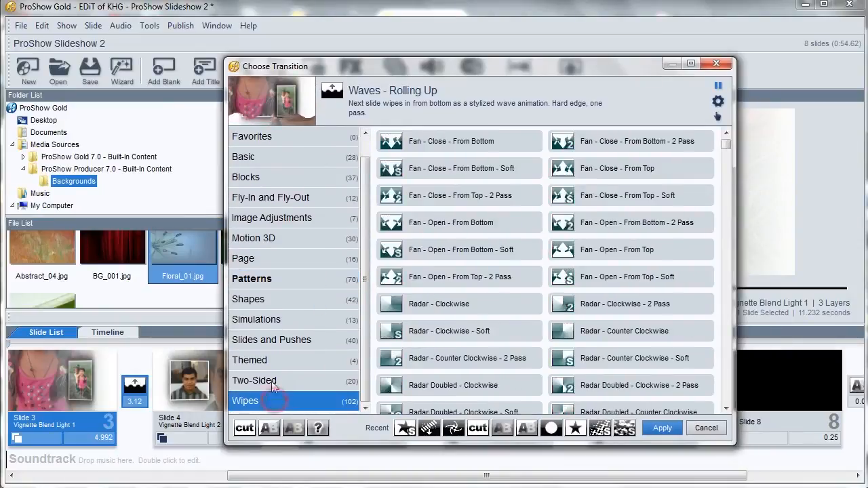
{"action": "left_click", "coordinate": [274, 383]}
{"action": "left_click", "coordinate": [282, 299]}
{"action": "left_click", "coordinate": [277, 344]}
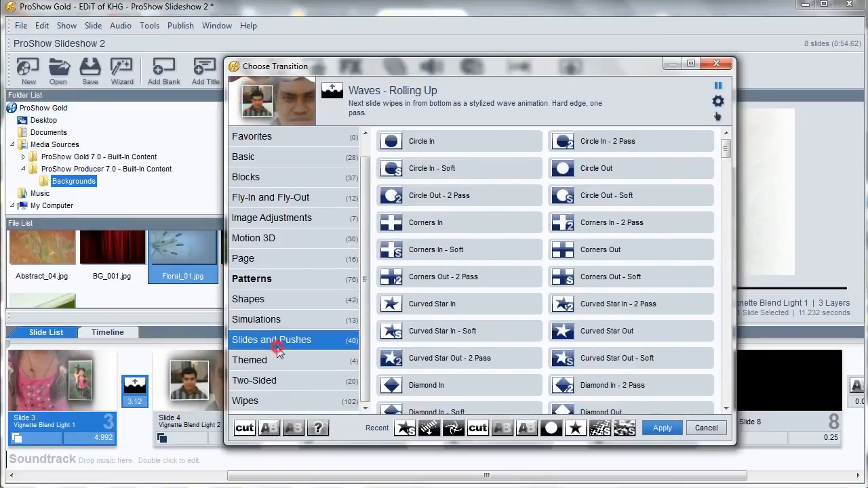
{"action": "left_click", "coordinate": [268, 360]}
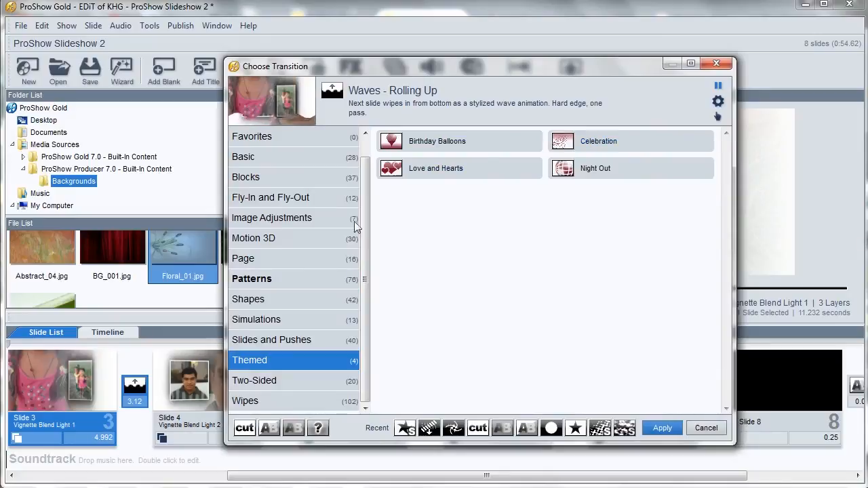
{"action": "left_click", "coordinate": [419, 183]}
{"action": "left_click", "coordinate": [663, 428]}
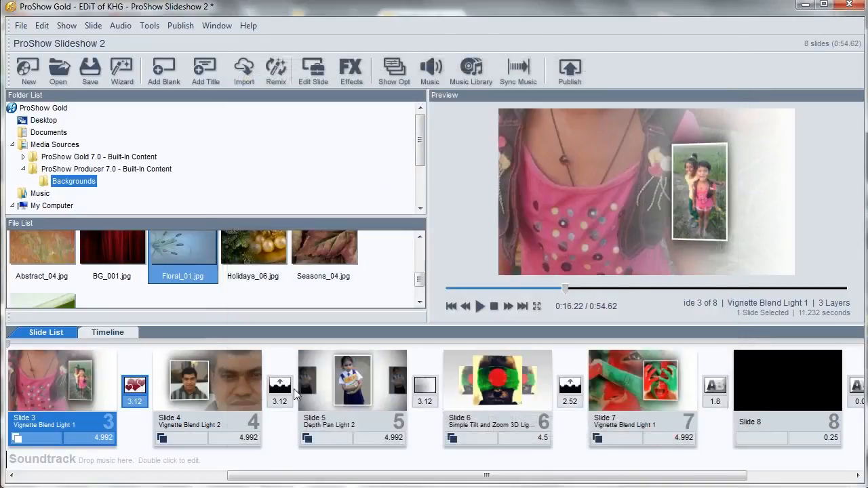
Step: Set the transition after slide 4 to Celebration and the one after slide 5 to Birthday Balloons
{"action": "double_click", "coordinate": [279, 389]}
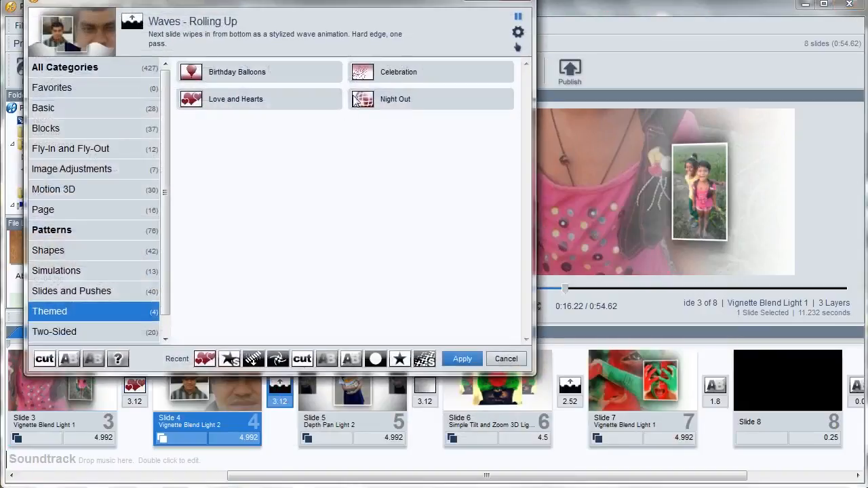
{"action": "left_click", "coordinate": [377, 76]}
{"action": "left_click", "coordinate": [462, 358]}
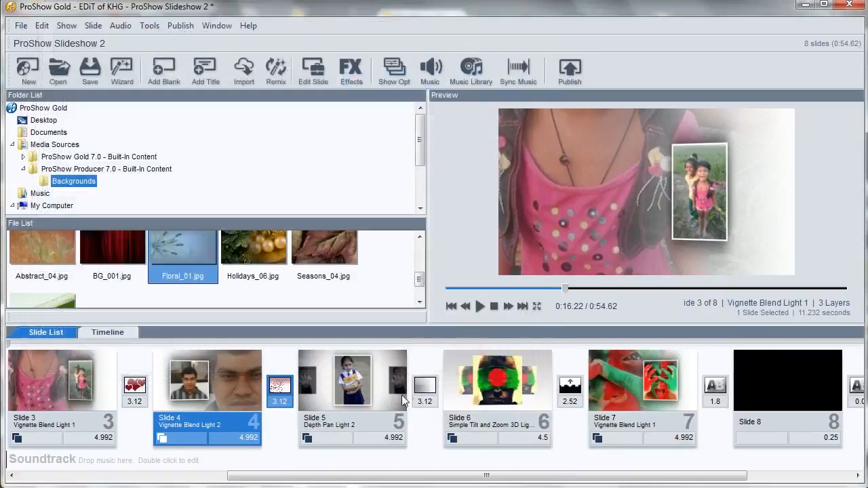
{"action": "double_click", "coordinate": [426, 392]}
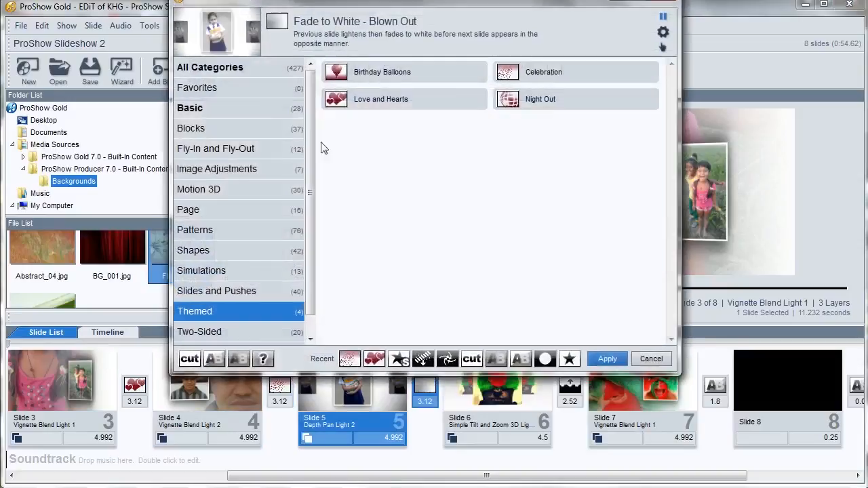
{"action": "left_click", "coordinate": [615, 365]}
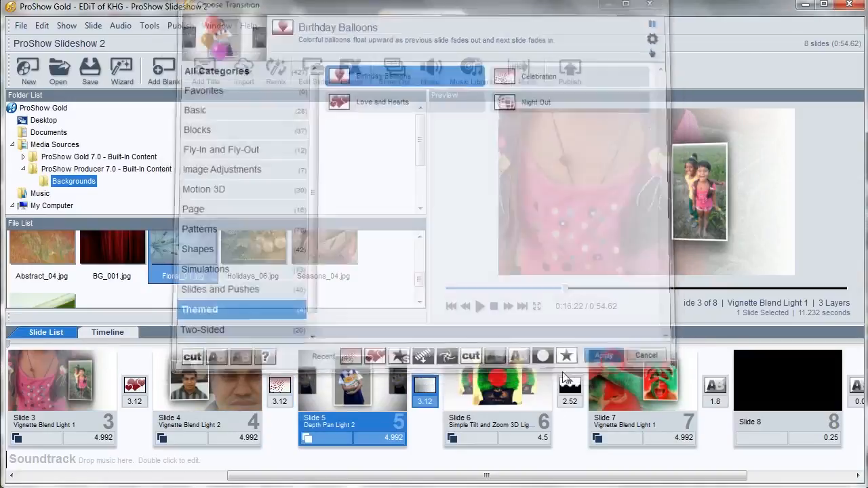
Step: Set the transition after slide 6 to the Themed Night Out effect
{"action": "double_click", "coordinate": [570, 388]}
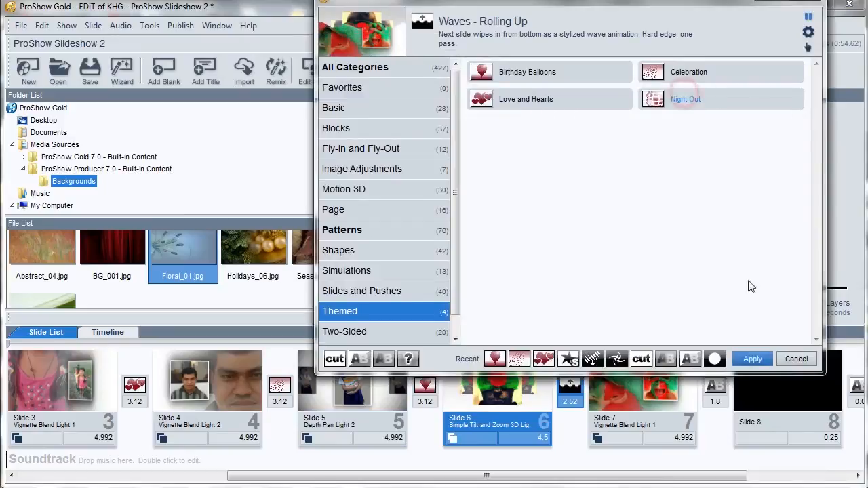
{"action": "left_click", "coordinate": [685, 99]}
{"action": "left_click", "coordinate": [752, 359]}
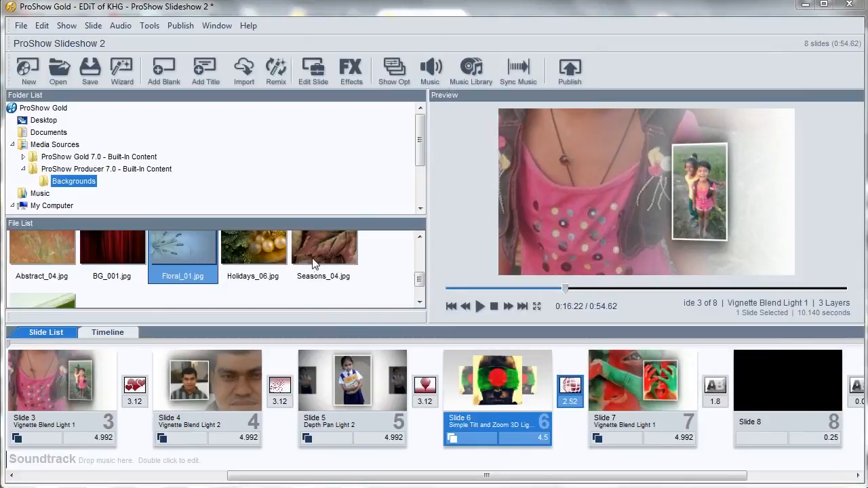
Step: Set the transition after slide 7 to the Patterns effect Circle In - Interleaved - 2 Pass
{"action": "left_click", "coordinate": [715, 386]}
{"action": "left_click", "coordinate": [468, 230]}
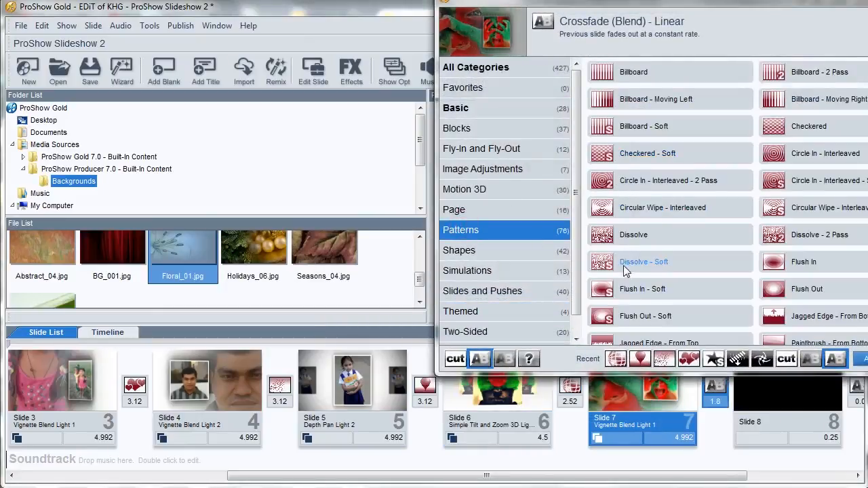
{"action": "left_click", "coordinate": [624, 265]}
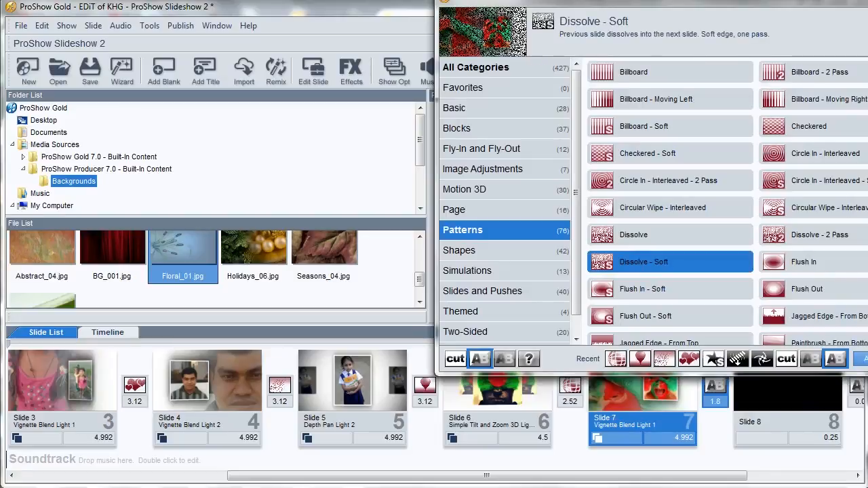
{"action": "left_click", "coordinate": [864, 359]}
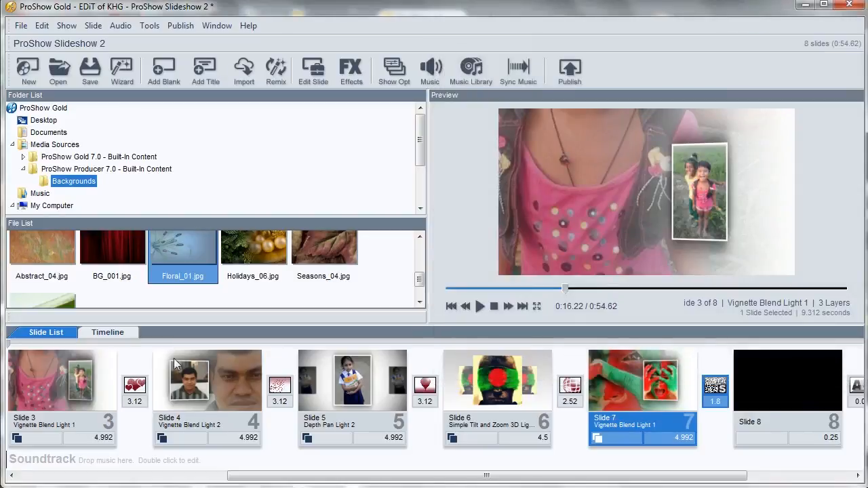
Step: Return to the start of the show and set the transition after slide 1 to Spin Dissolve 3D - Center Stop
{"action": "left_click_drag", "start_coordinate": [566, 290], "coordinate": [439, 293]}
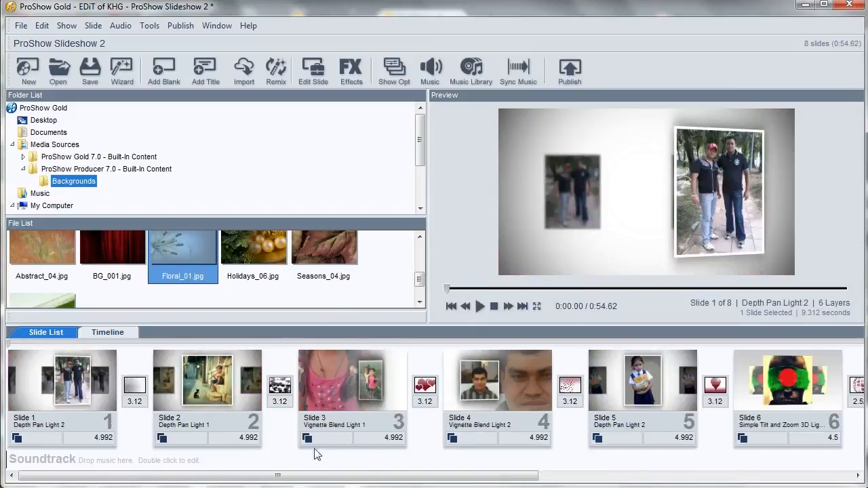
{"action": "left_click_drag", "start_coordinate": [383, 474], "coordinate": [358, 480]}
{"action": "left_click", "coordinate": [63, 391]}
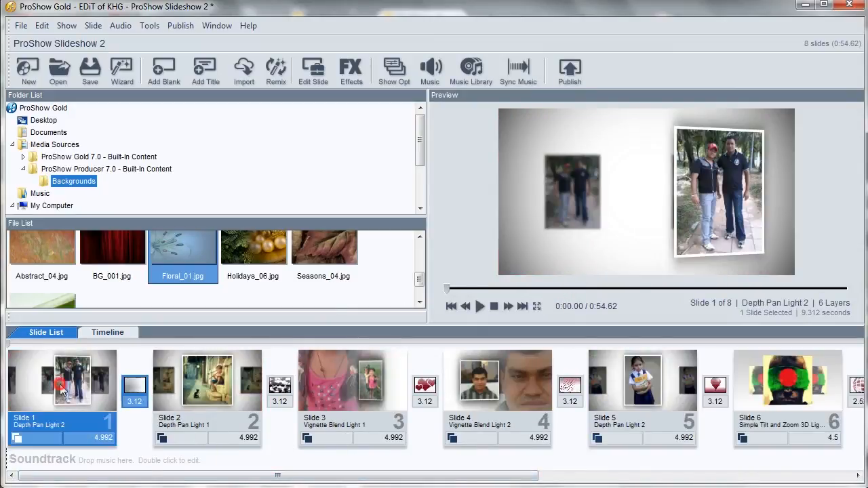
{"action": "left_click", "coordinate": [134, 387]}
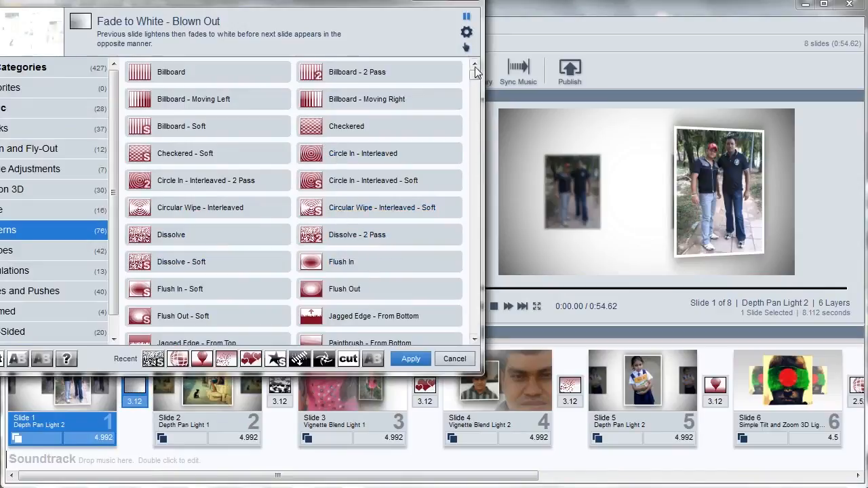
{"action": "left_click_drag", "start_coordinate": [476, 80], "coordinate": [473, 250]}
{"action": "left_click", "coordinate": [26, 192]}
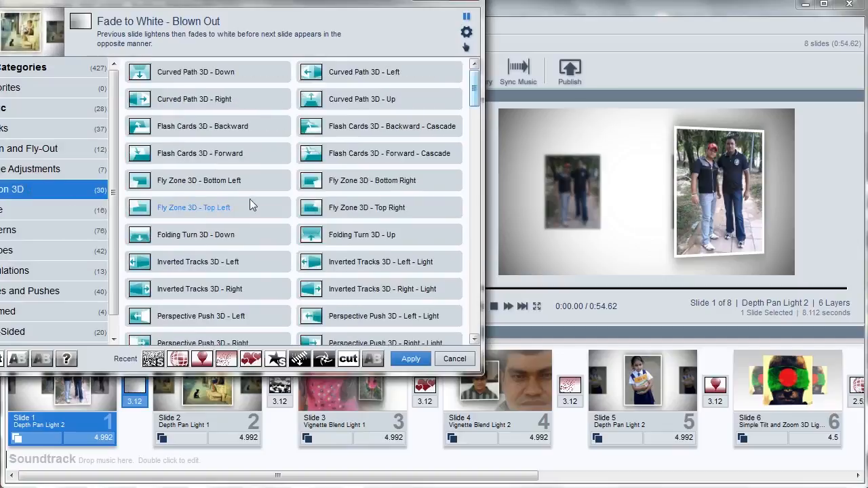
{"action": "scroll", "coordinate": [363, 234], "scroll_direction": "down", "scroll_amount": 3}
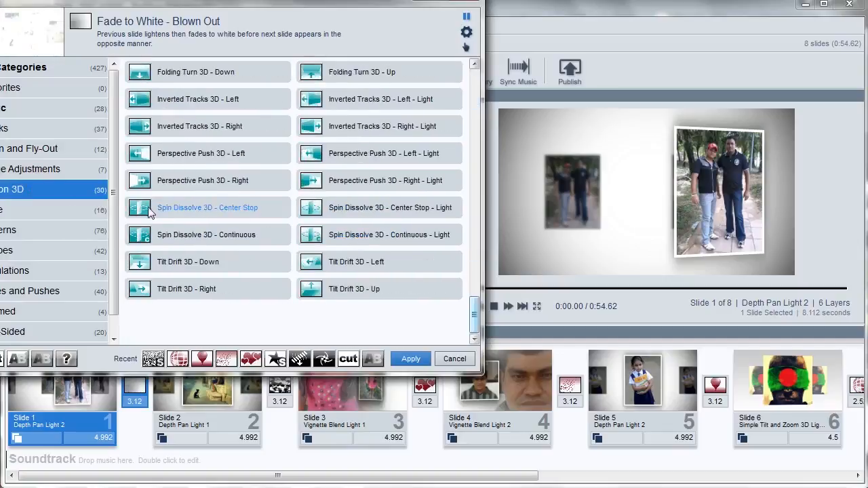
{"action": "left_click", "coordinate": [424, 366]}
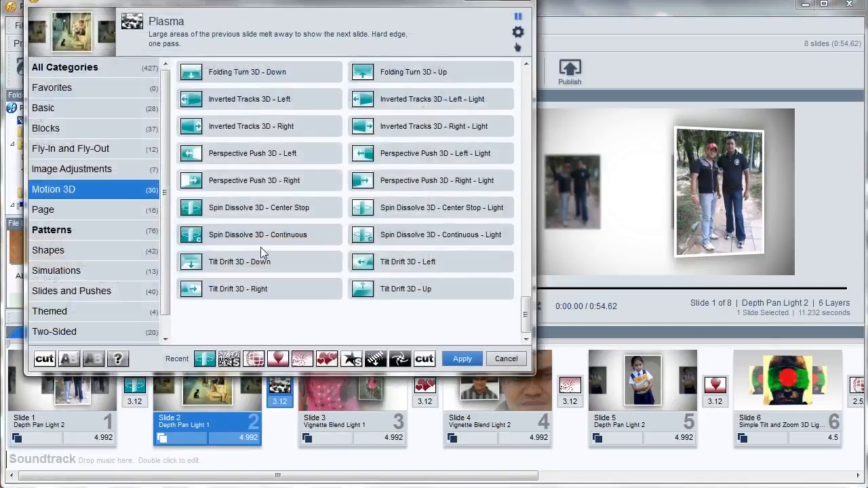
Step: Set the transition after slide 2 to Tilt Drift 3D - Down
{"action": "left_click", "coordinate": [207, 262]}
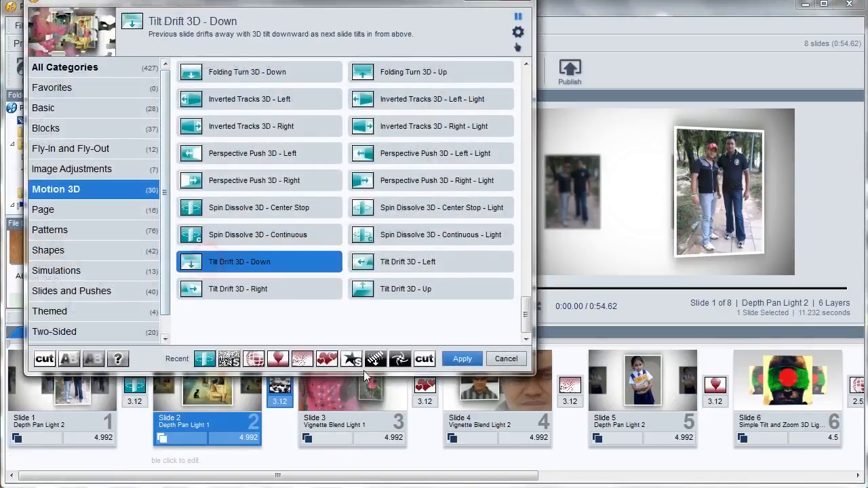
{"action": "left_click", "coordinate": [462, 359]}
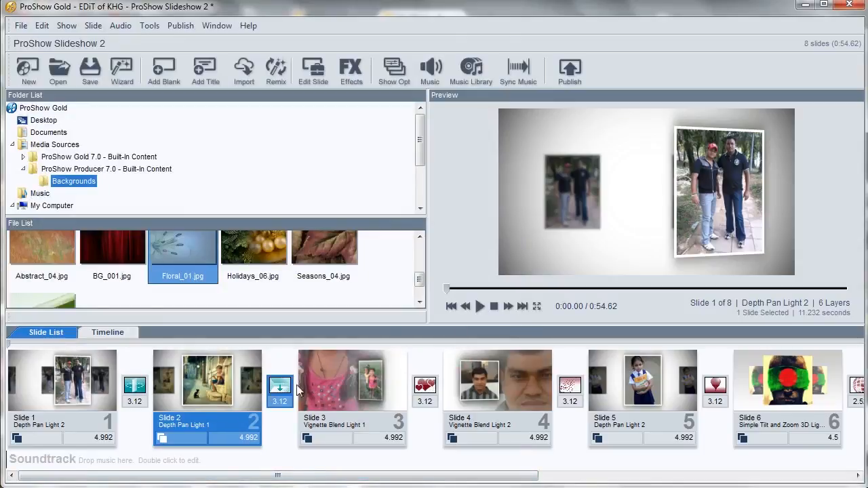
Step: Select slide 1 and play the show preview
{"action": "left_click", "coordinate": [73, 387]}
{"action": "left_click", "coordinate": [479, 308]}
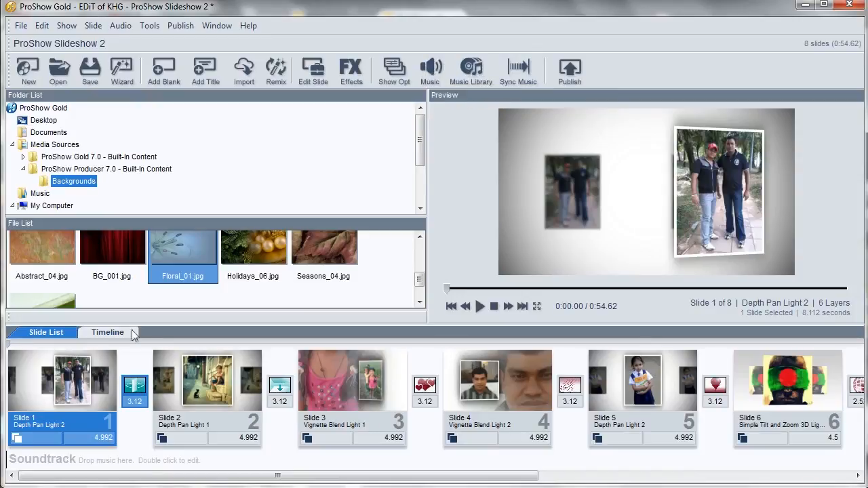
Step: Switch to the timeline view and add a new title slide
{"action": "left_click", "coordinate": [103, 333]}
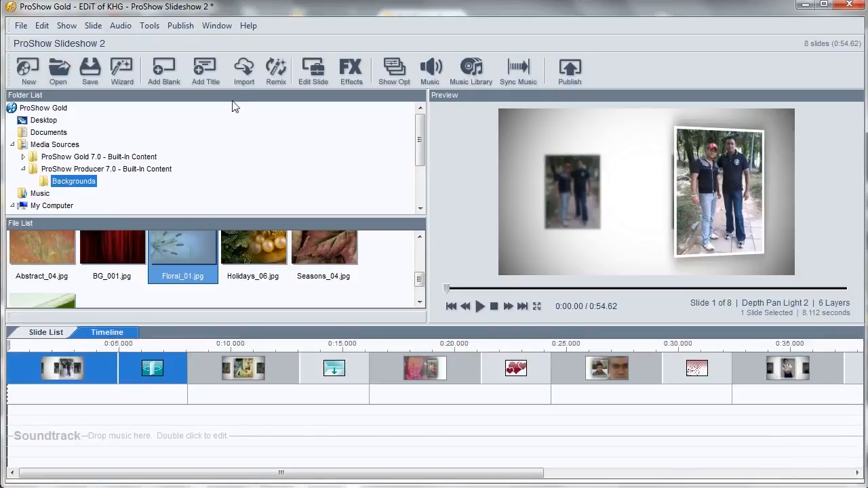
{"action": "left_click", "coordinate": [208, 68]}
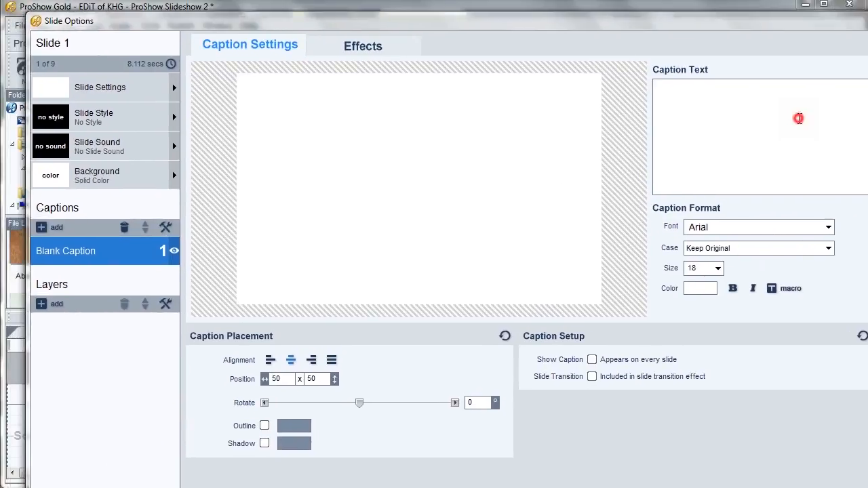
Step: Enter the caption text saasaSAsadsaewe and move the caption slightly upward on the slide
{"action": "type", "text": "saasaSAsadsaewe"}
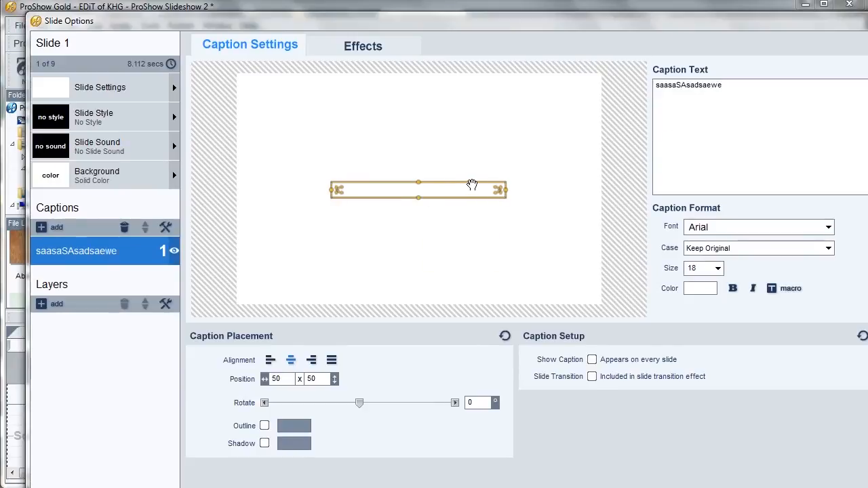
{"action": "left_click_drag", "start_coordinate": [416, 183], "coordinate": [420, 162]}
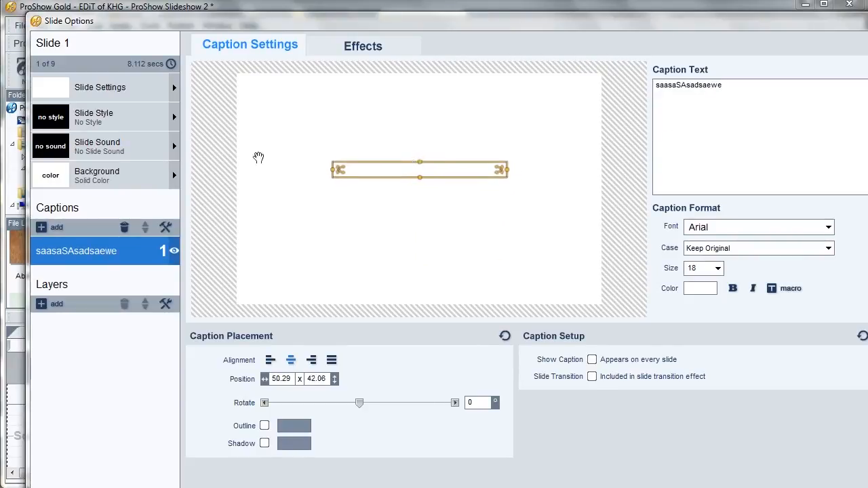
Step: Open the slide styles and preview A Photo Border Landscape Caption 1
{"action": "left_click", "coordinate": [175, 117]}
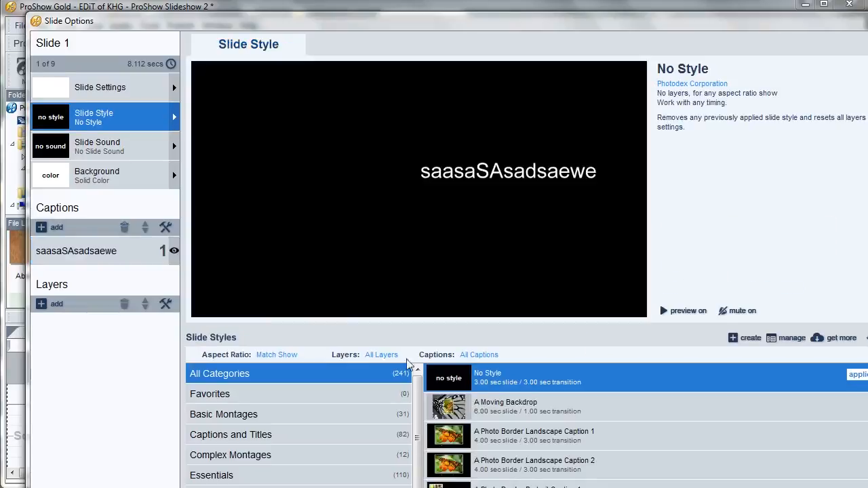
{"action": "left_click", "coordinate": [500, 439]}
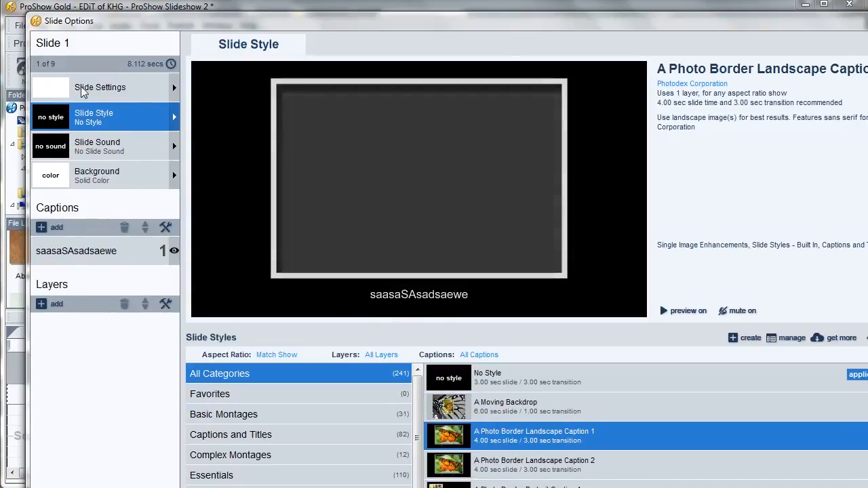
Step: Replace the caption text with STF STUDIO
{"action": "left_click", "coordinate": [116, 251]}
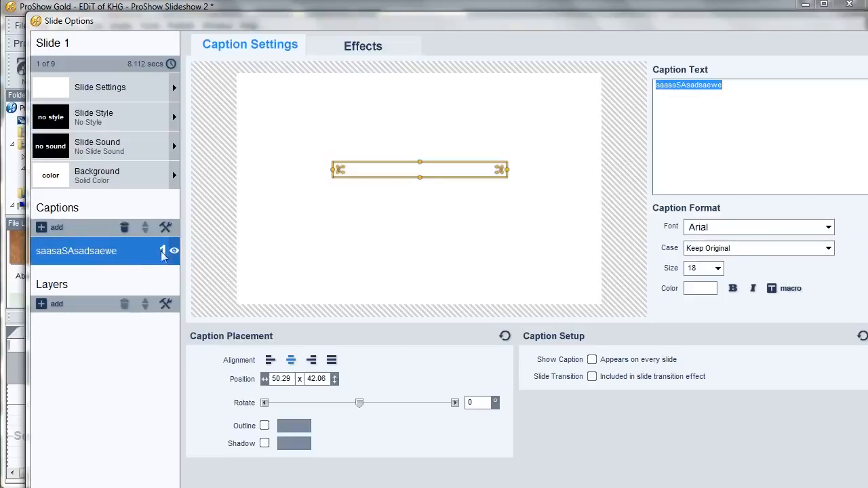
{"action": "left_click_drag", "start_coordinate": [739, 92], "coordinate": [565, 90]}
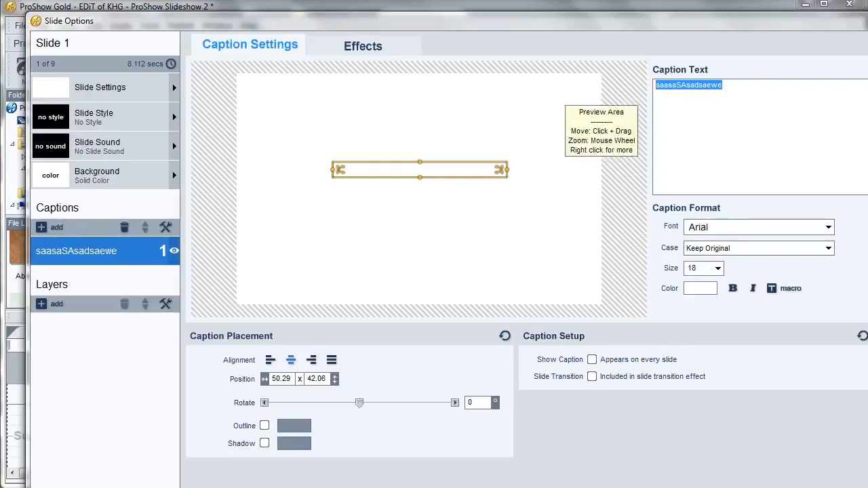
{"action": "type", "text": "STF ST"}
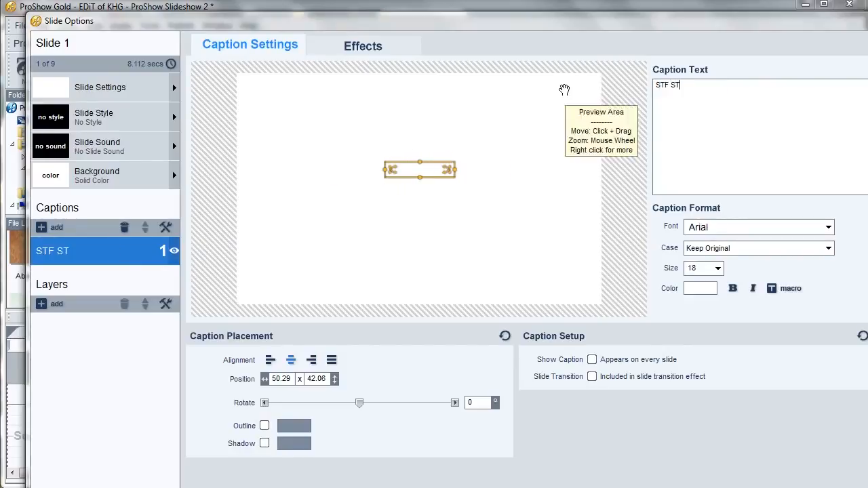
{"action": "type", "text": "UDIO"}
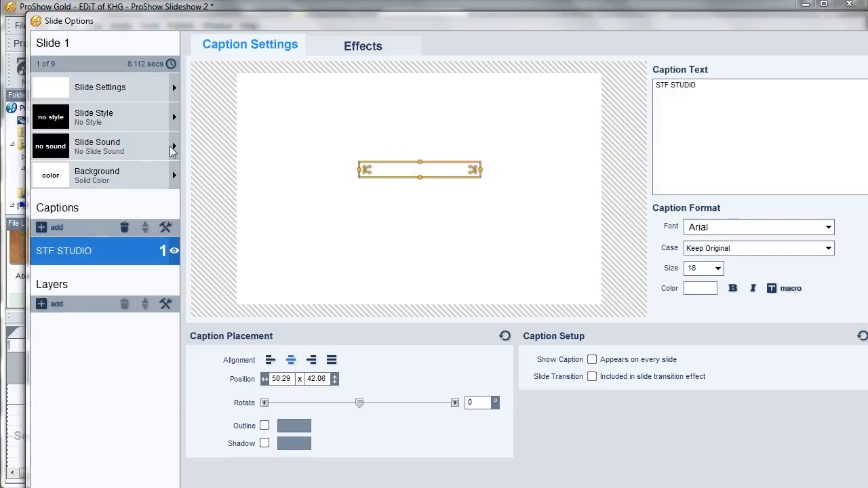
Step: Browse the Captions and Titles slide styles for the title slide, toggling the animated style preview off and on
{"action": "left_click", "coordinate": [170, 117]}
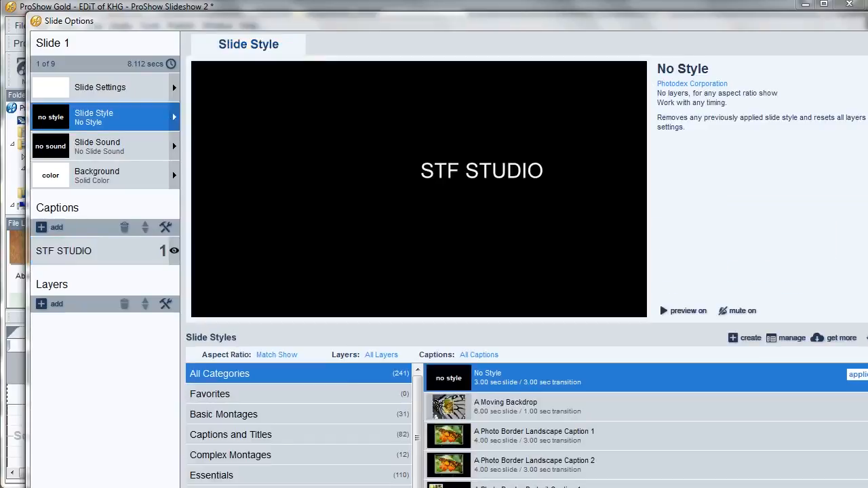
{"action": "left_click", "coordinate": [365, 435]}
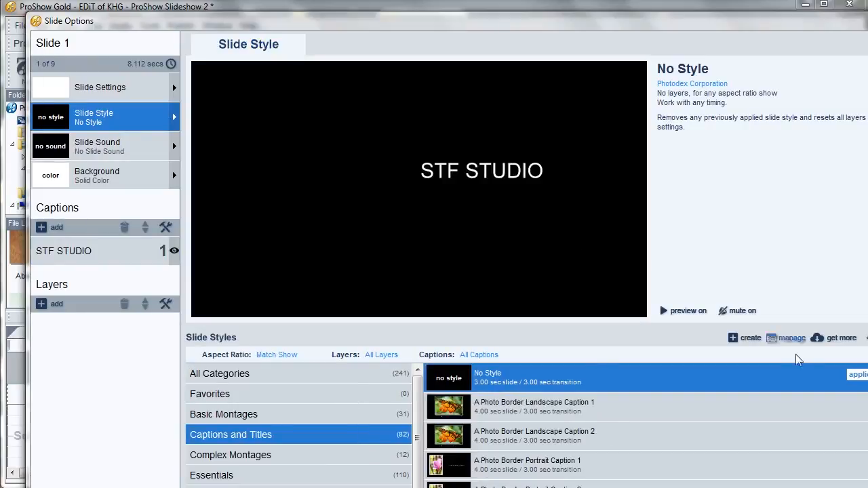
{"action": "left_click", "coordinate": [680, 313]}
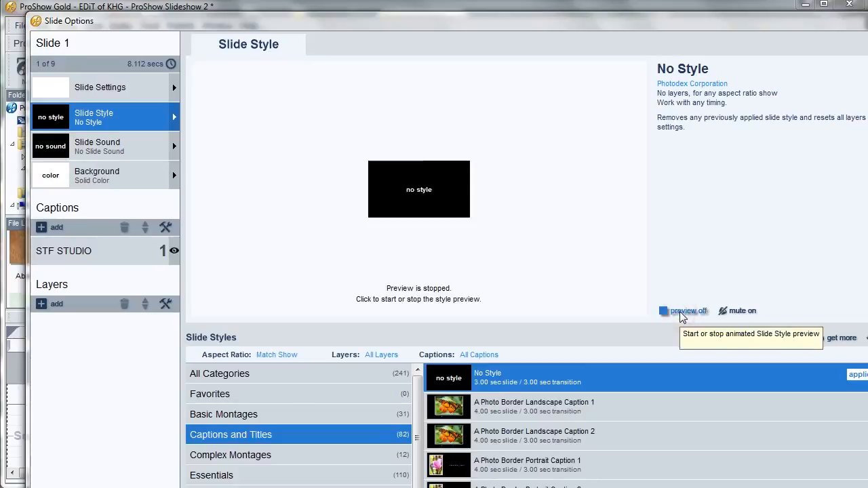
{"action": "left_click", "coordinate": [667, 312]}
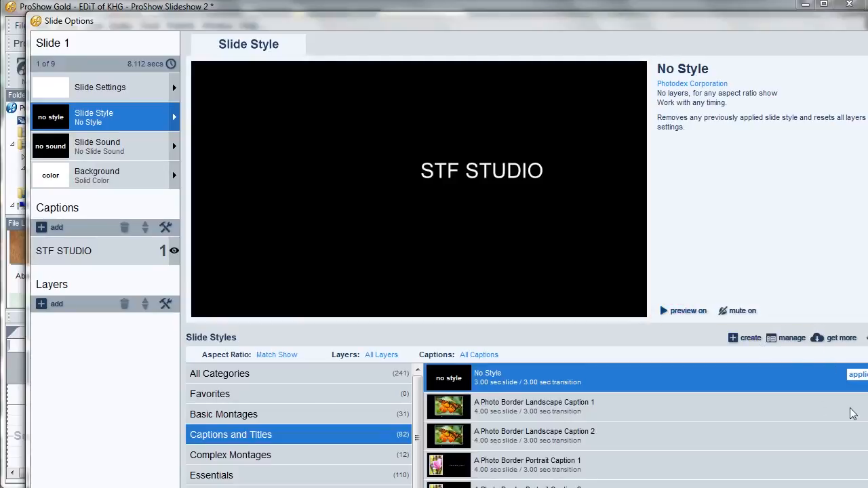
{"action": "left_click_drag", "start_coordinate": [867, 21], "coordinate": [844, 20]}
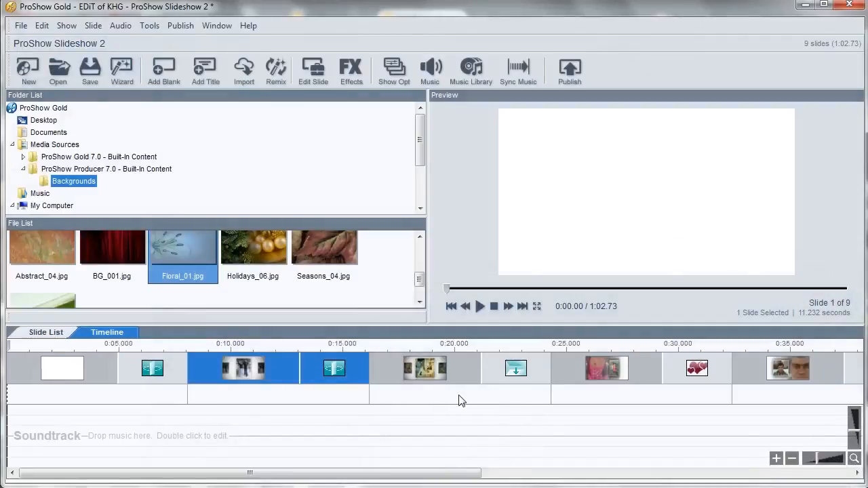
{"action": "left_click_drag", "start_coordinate": [339, 370], "coordinate": [215, 394]}
Step: Play and scrub through the opening slides of the show in the preview
{"action": "left_click", "coordinate": [259, 366]}
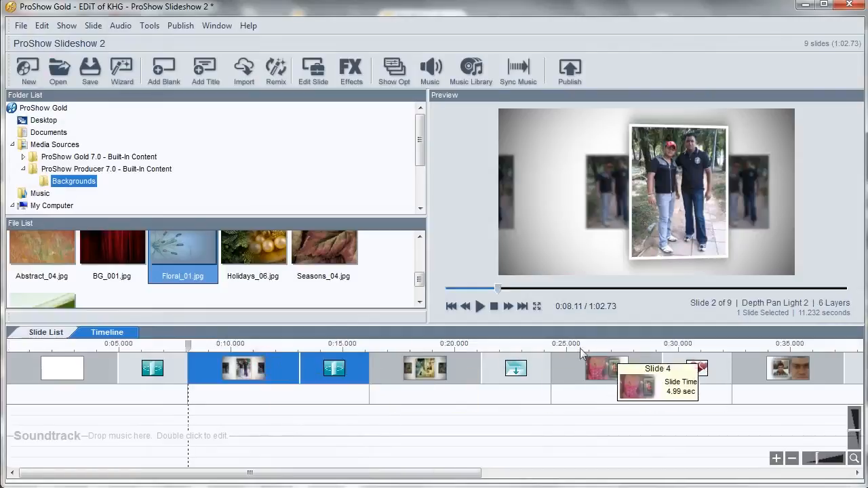
{"action": "left_click", "coordinate": [76, 366]}
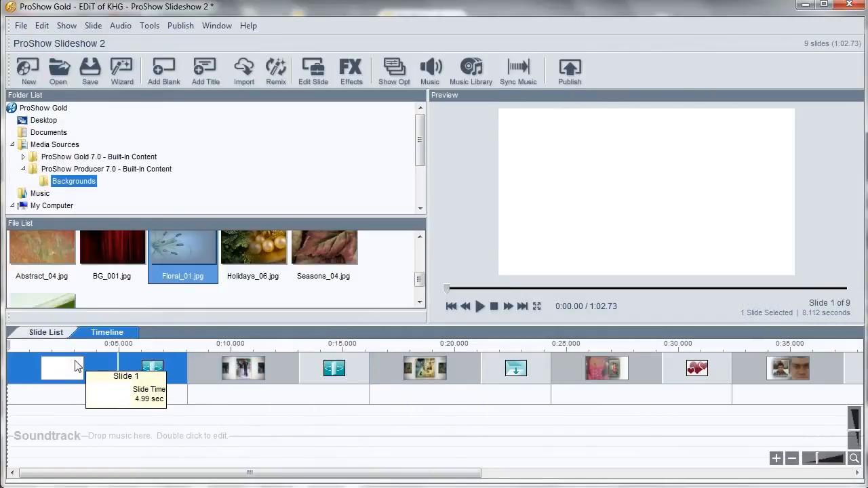
{"action": "left_click", "coordinate": [476, 305]}
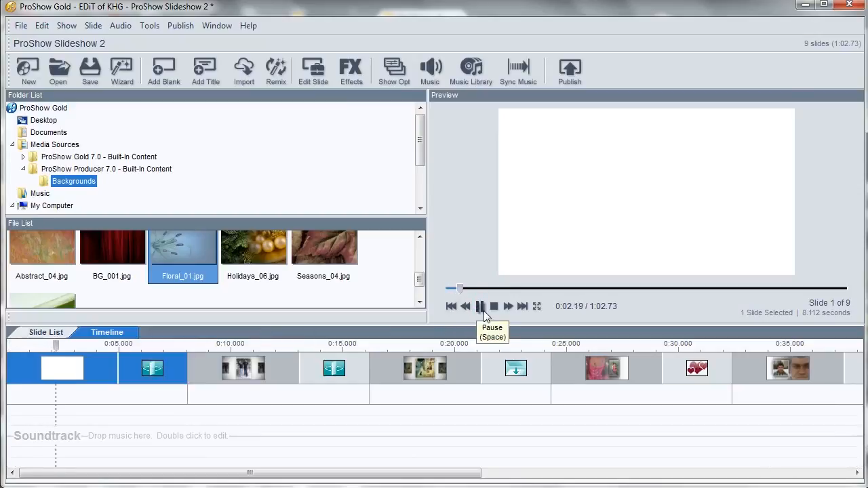
{"action": "left_click", "coordinate": [495, 307]}
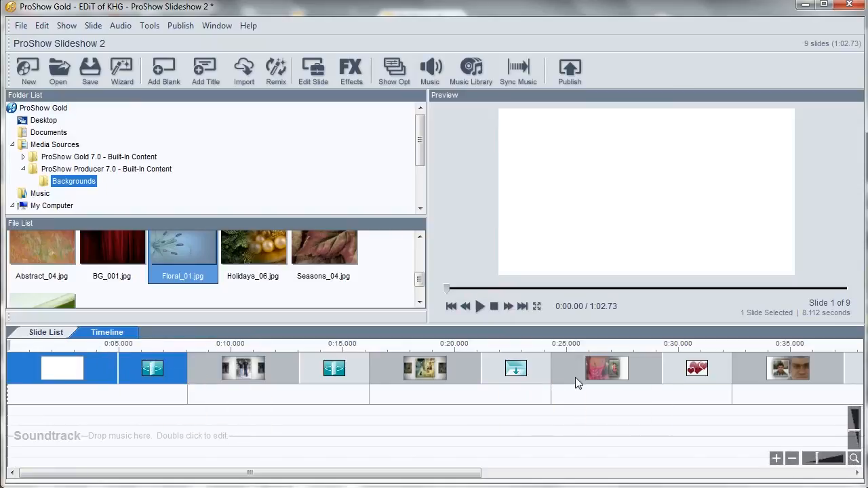
{"action": "left_click", "coordinate": [576, 344]}
{"action": "left_click", "coordinate": [611, 346]}
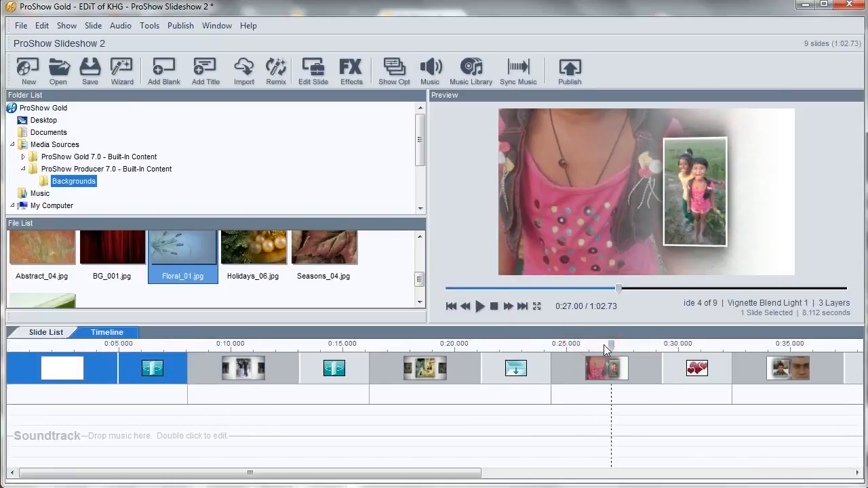
{"action": "left_click_drag", "start_coordinate": [612, 345], "coordinate": [417, 346]}
Step: Scroll the timeline and scrub through the later slides of the show
{"action": "left_click", "coordinate": [795, 367]}
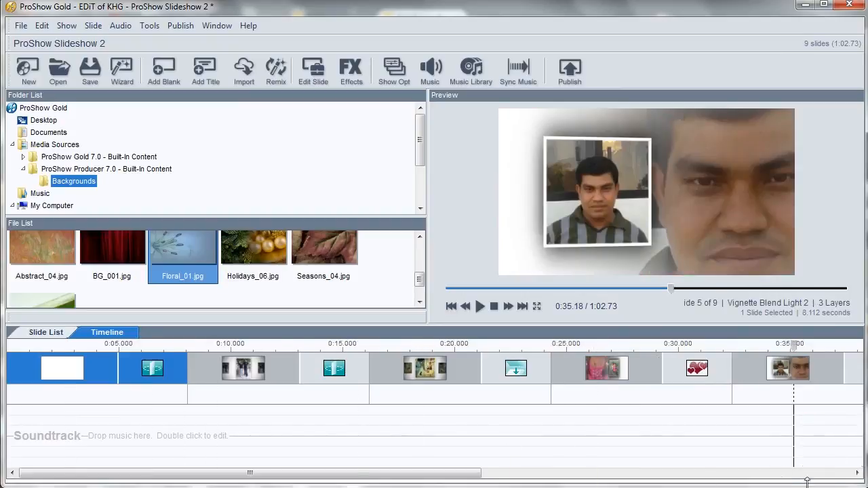
{"action": "left_click_drag", "start_coordinate": [409, 477], "coordinate": [637, 482]}
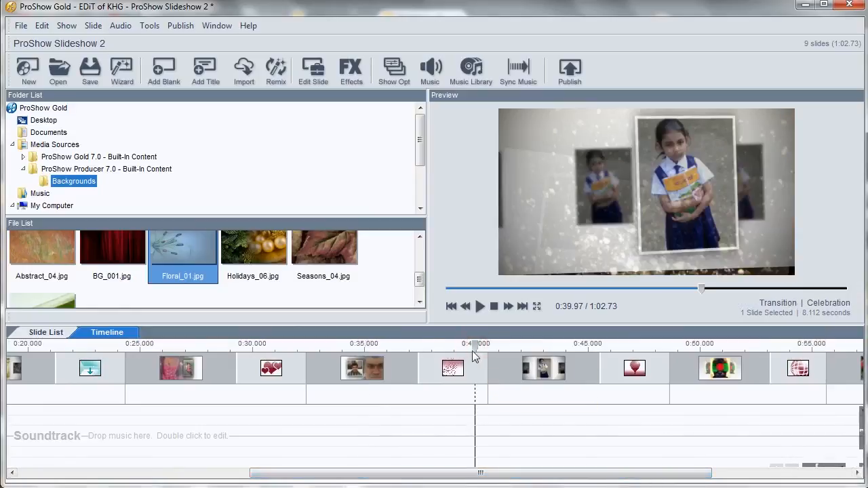
{"action": "left_click", "coordinate": [763, 346]}
{"action": "left_click_drag", "start_coordinate": [774, 349], "coordinate": [587, 348]}
{"action": "left_click", "coordinate": [752, 346]}
{"action": "left_click_drag", "start_coordinate": [594, 349], "coordinate": [503, 343]}
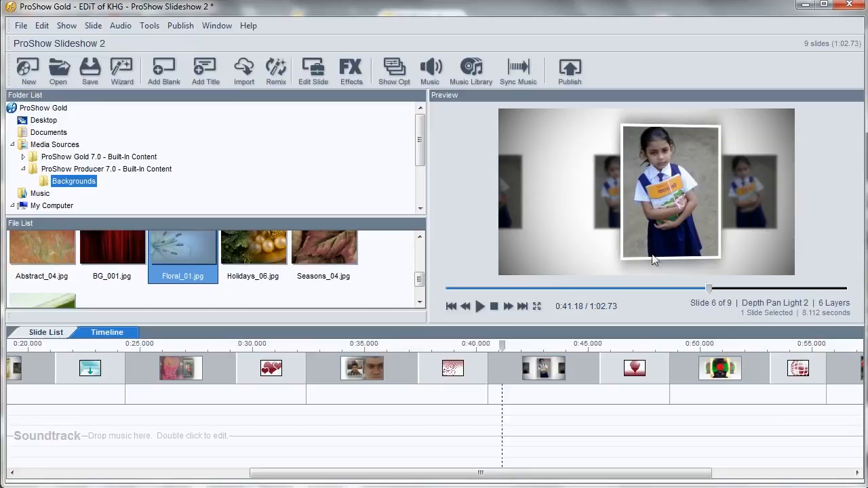
{"action": "left_click_drag", "start_coordinate": [499, 345], "coordinate": [390, 321]}
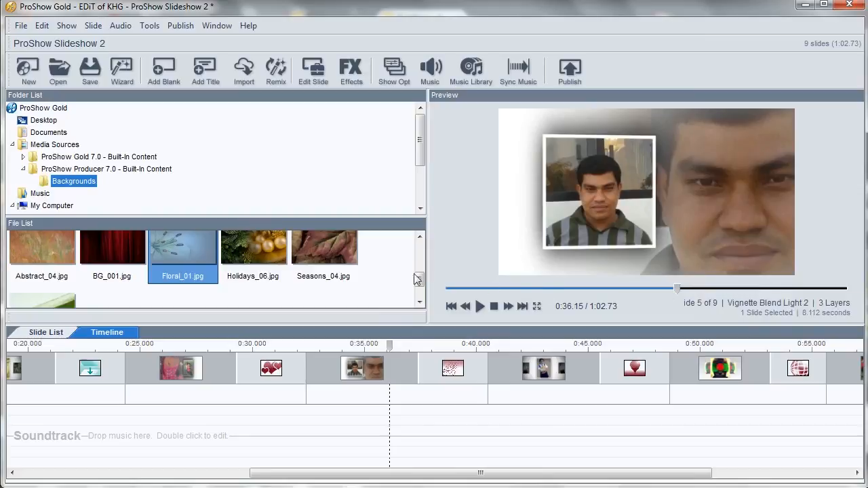
Step: Apply the Backdrop Light Caption 1 slide style to the selected title slide, confirming the replacement
{"action": "left_click_drag", "start_coordinate": [421, 276], "coordinate": [430, 231]}
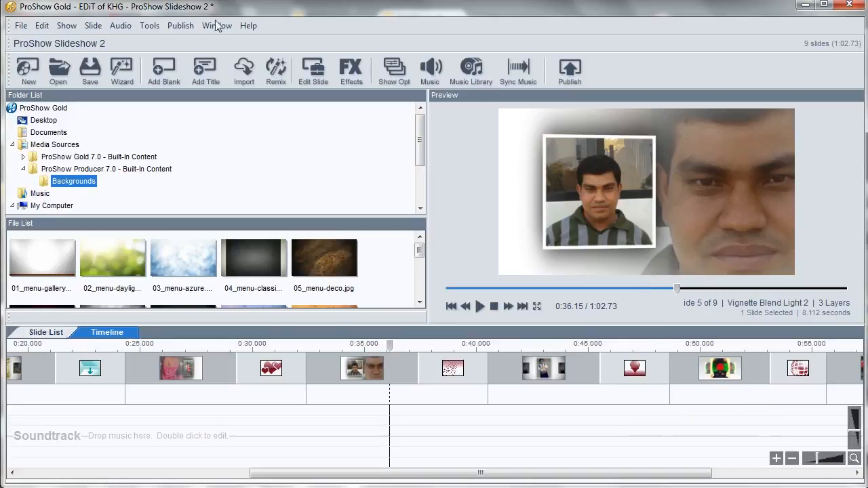
{"action": "left_click", "coordinate": [352, 76]}
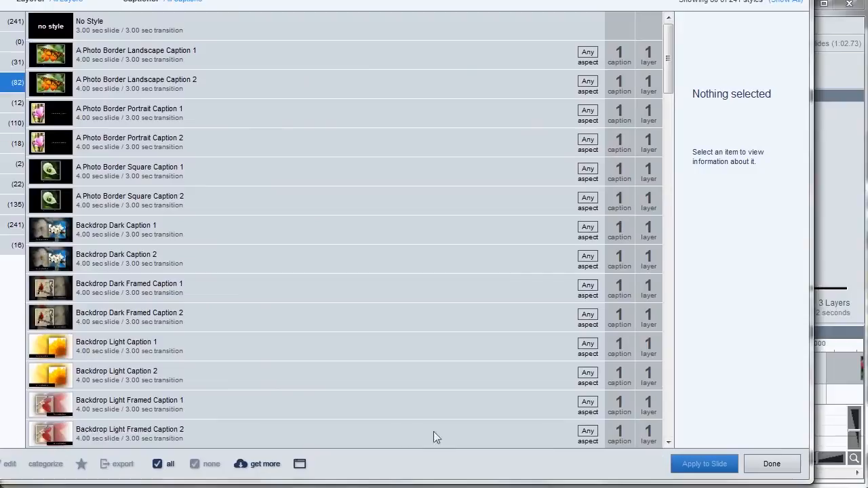
{"action": "left_click", "coordinate": [105, 349]}
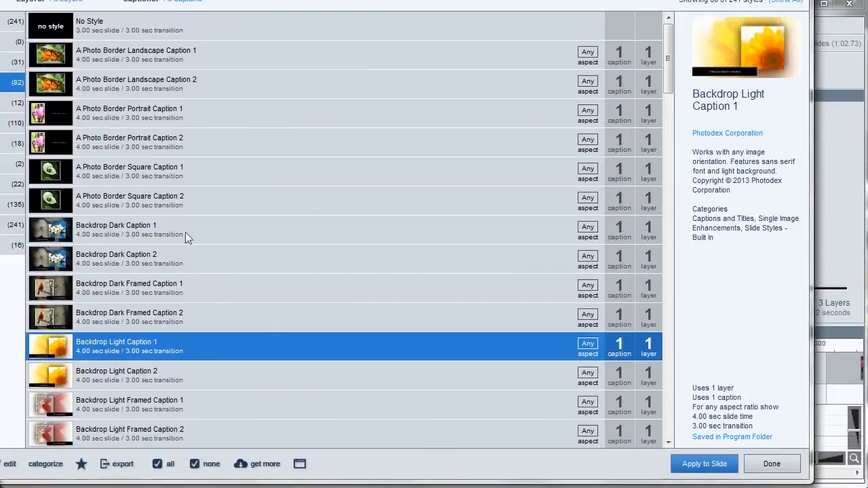
{"action": "left_click", "coordinate": [707, 465]}
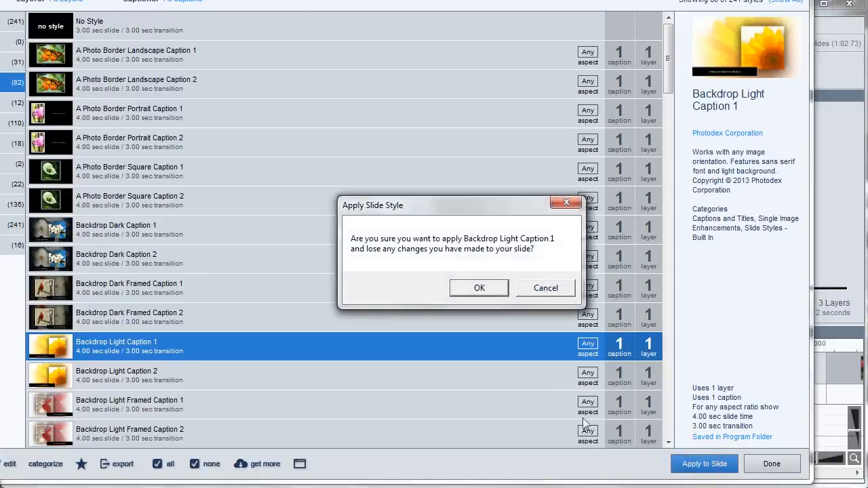
{"action": "left_click", "coordinate": [479, 288]}
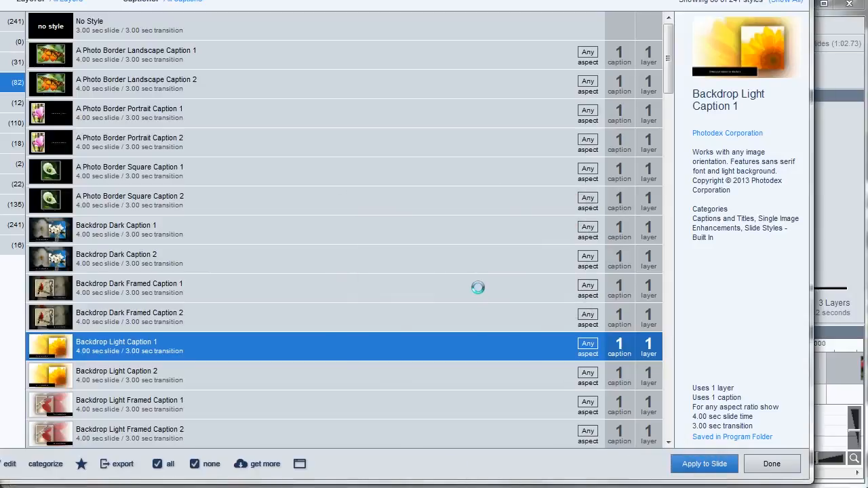
{"action": "left_click", "coordinate": [771, 465]}
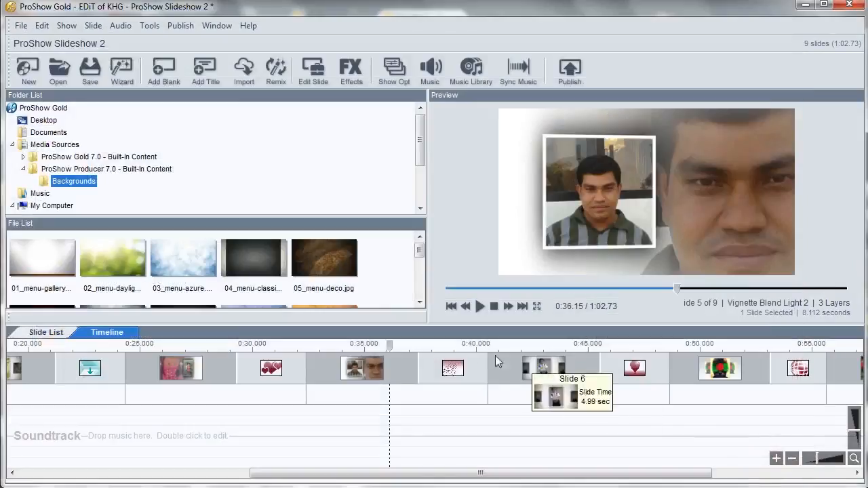
Step: Switch to the web browser and scroll through the Photodex ProShow products page
{"action": "left_click", "coordinate": [359, 364]}
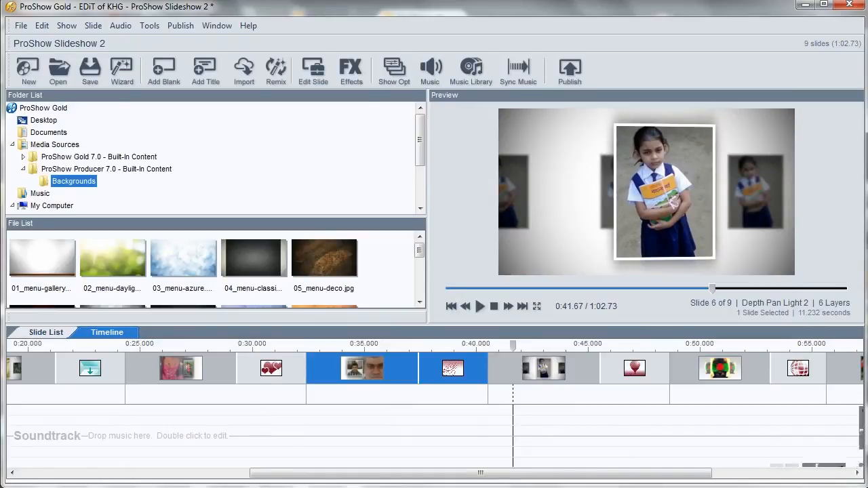
{"action": "mouse_move", "coordinate": [73, 487]}
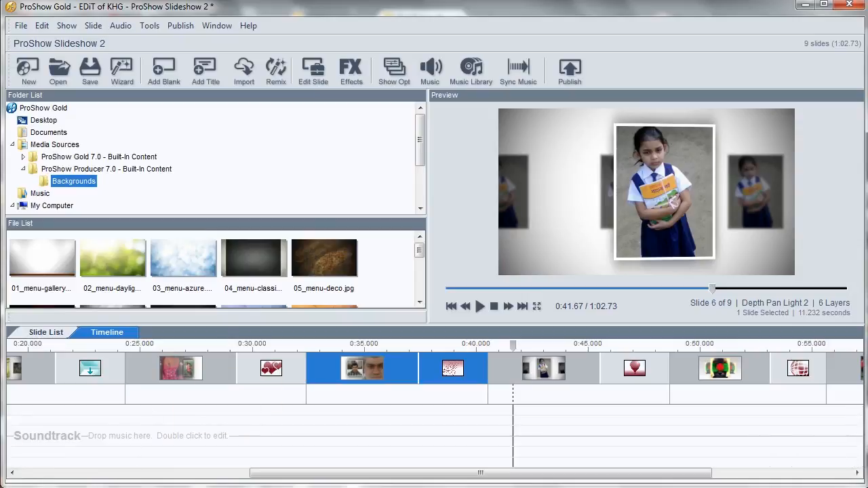
{"action": "left_click", "coordinate": [119, 487]}
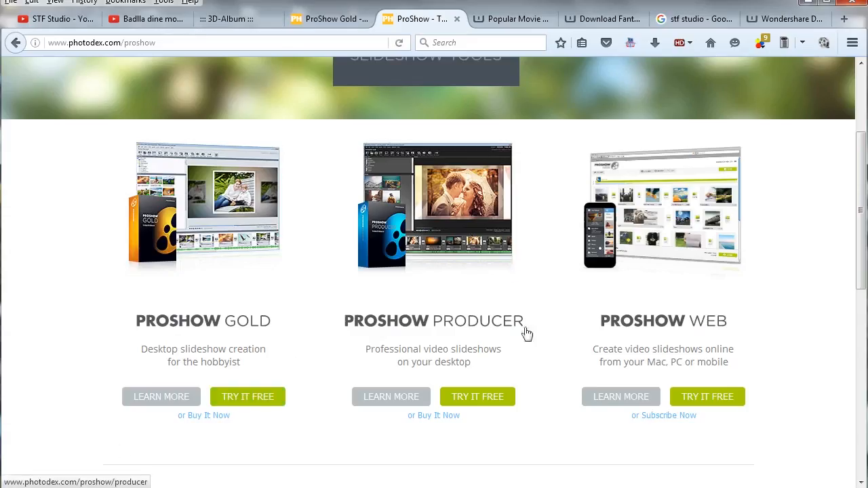
{"action": "scroll", "coordinate": [545, 360], "scroll_direction": "up", "scroll_amount": 1}
{"action": "scroll", "coordinate": [545, 366], "scroll_direction": "up", "scroll_amount": 2}
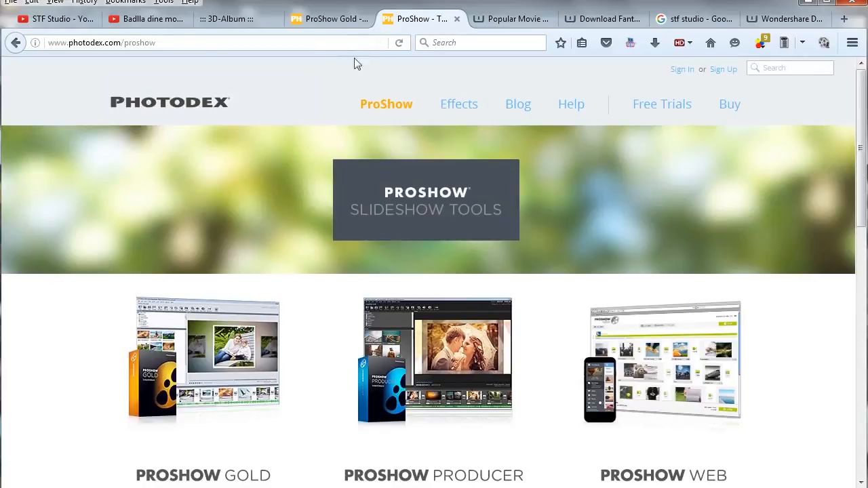
{"action": "scroll", "coordinate": [432, 265], "scroll_direction": "down", "scroll_amount": 4}
{"action": "scroll", "coordinate": [436, 265], "scroll_direction": "up", "scroll_amount": 3}
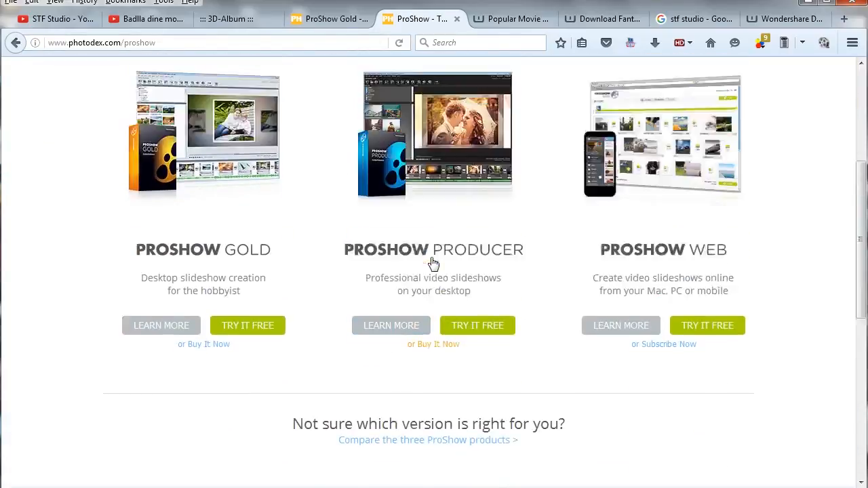
{"action": "scroll", "coordinate": [409, 142], "scroll_direction": "up", "scroll_amount": 2}
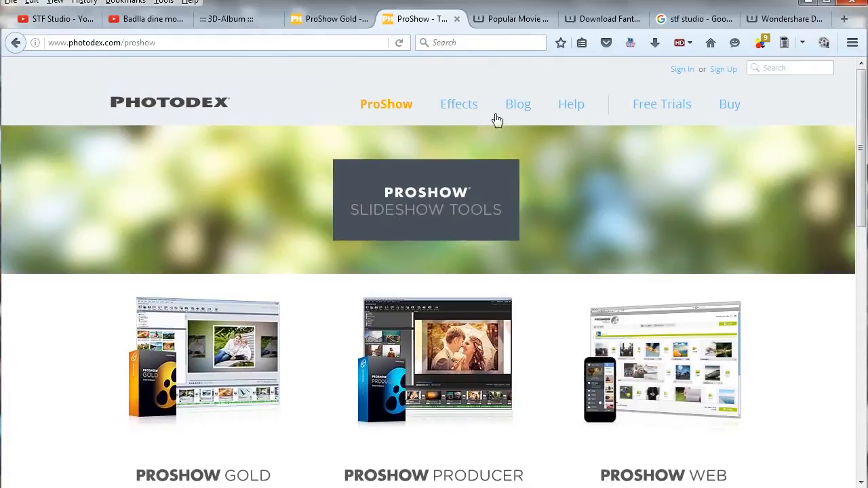
{"action": "scroll", "coordinate": [503, 165], "scroll_direction": "down", "scroll_amount": 5}
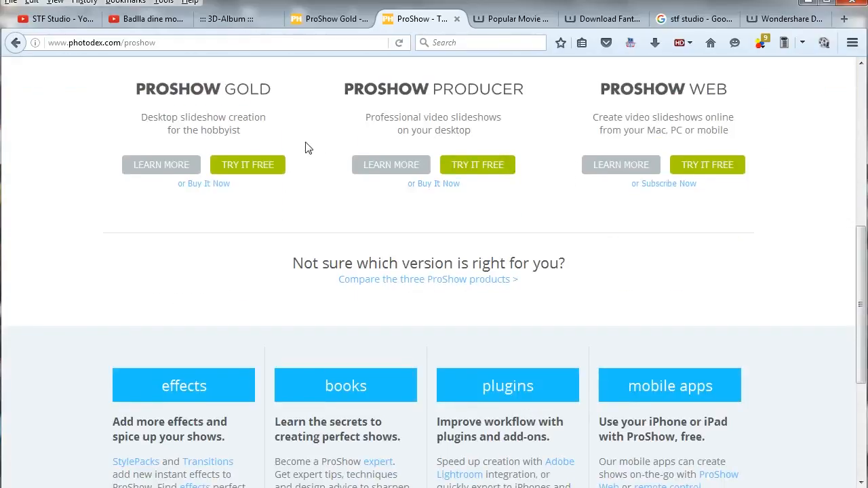
Step: Open the ProShow Gold learn-more page and highlight its price text
{"action": "right_click", "coordinate": [174, 166]}
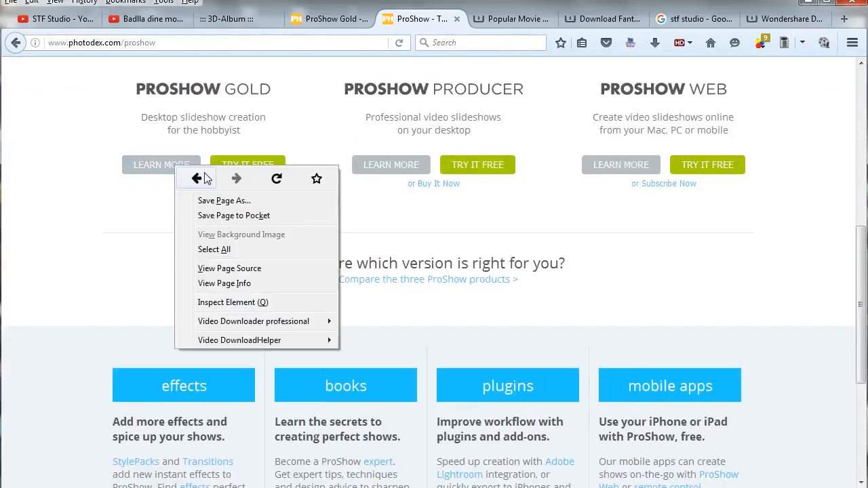
{"action": "left_click", "coordinate": [145, 168]}
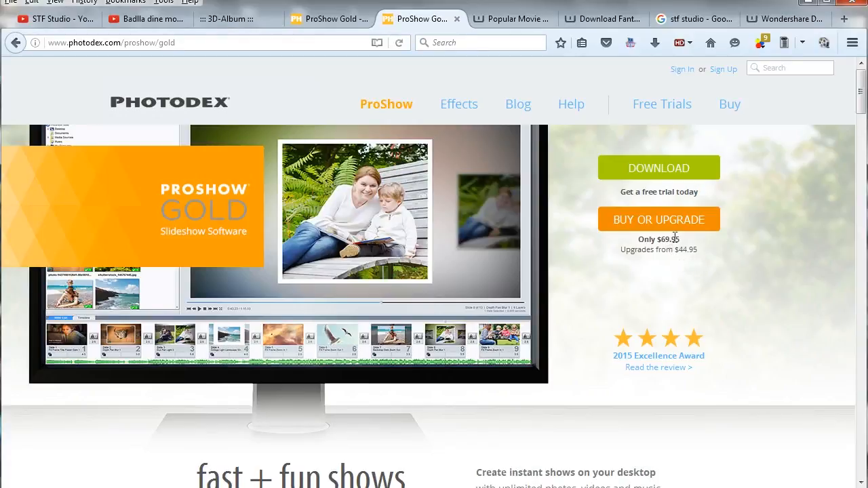
{"action": "left_click_drag", "start_coordinate": [682, 243], "coordinate": [636, 241]}
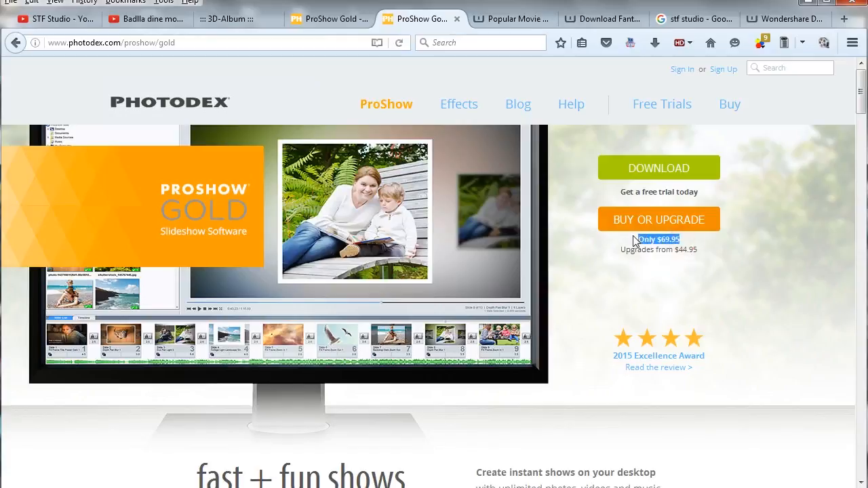
{"action": "left_click_drag", "start_coordinate": [711, 250], "coordinate": [628, 239]}
Step: Scroll through the ProShow Gold features section of the page
{"action": "scroll", "coordinate": [648, 192], "scroll_direction": "down", "scroll_amount": 4}
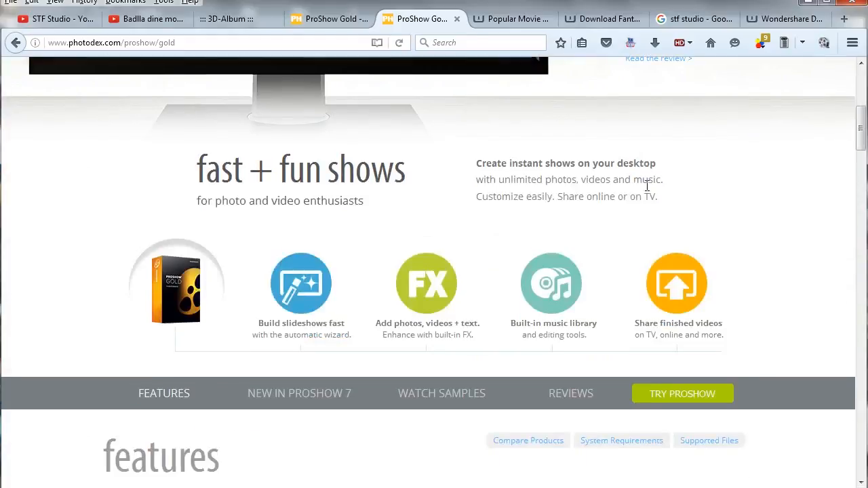
{"action": "scroll", "coordinate": [648, 192], "scroll_direction": "up", "scroll_amount": 3}
{"action": "scroll", "coordinate": [403, 224], "scroll_direction": "down", "scroll_amount": 10}
{"action": "scroll", "coordinate": [417, 219], "scroll_direction": "up", "scroll_amount": 6}
{"action": "scroll", "coordinate": [417, 218], "scroll_direction": "down", "scroll_amount": 10}
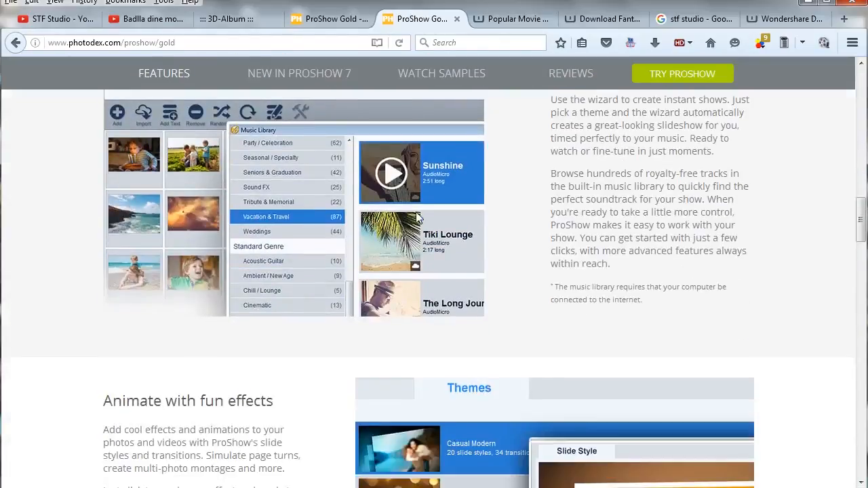
{"action": "scroll", "coordinate": [417, 217], "scroll_direction": "down", "scroll_amount": 12}
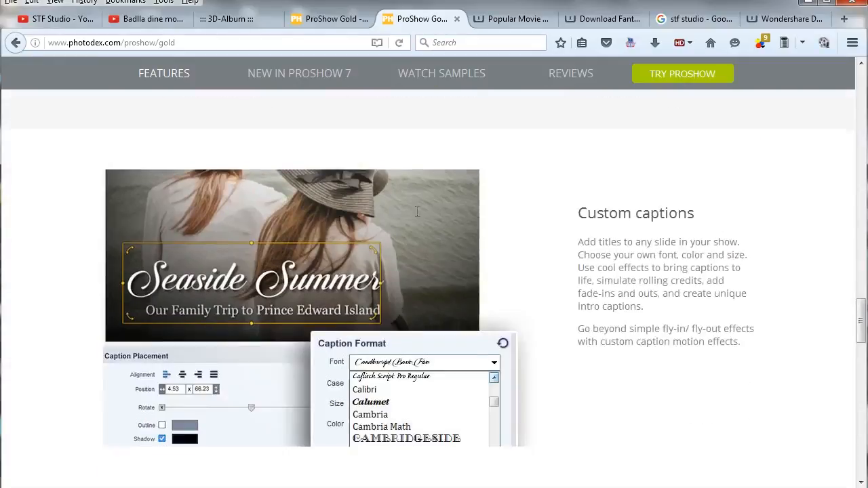
{"action": "scroll", "coordinate": [417, 216], "scroll_direction": "down", "scroll_amount": 3}
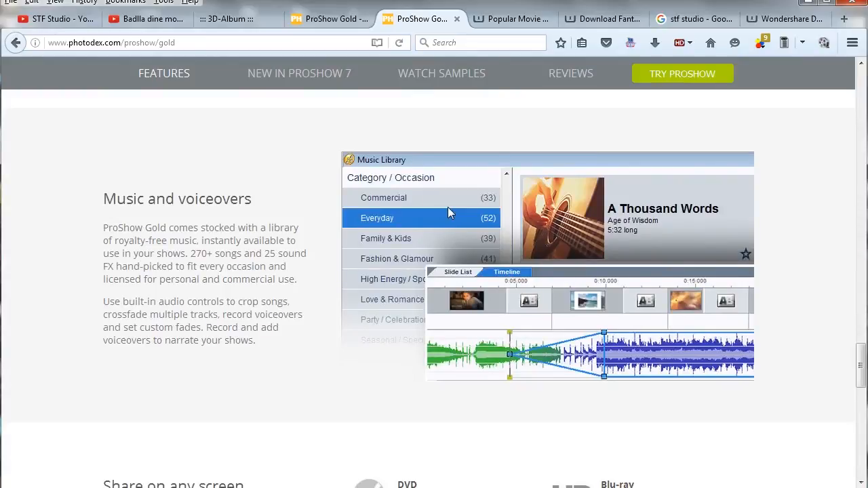
Step: Scroll back to the top of the ProShow Gold page and switch to the STF Studio YouTube videos tab
{"action": "scroll", "coordinate": [448, 213], "scroll_direction": "up", "scroll_amount": 4}
{"action": "scroll", "coordinate": [448, 213], "scroll_direction": "up", "scroll_amount": 10}
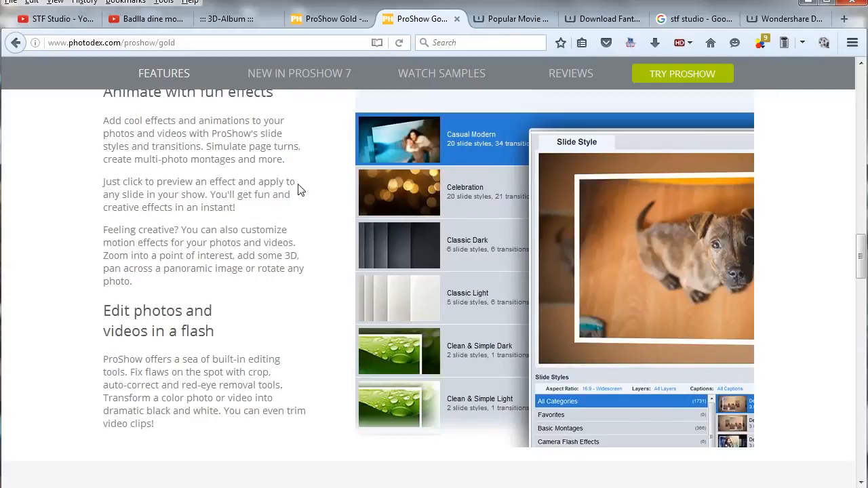
{"action": "scroll", "coordinate": [299, 189], "scroll_direction": "up", "scroll_amount": 3}
{"action": "scroll", "coordinate": [297, 188], "scroll_direction": "up", "scroll_amount": 4}
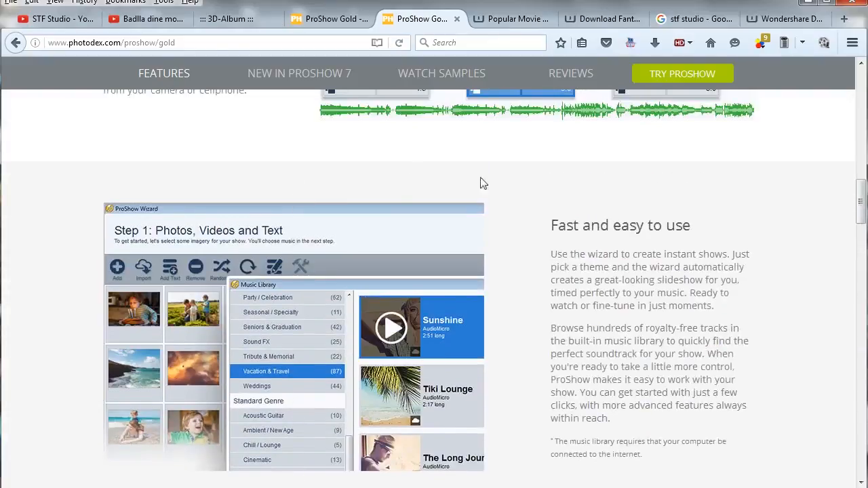
{"action": "scroll", "coordinate": [597, 219], "scroll_direction": "up", "scroll_amount": 8}
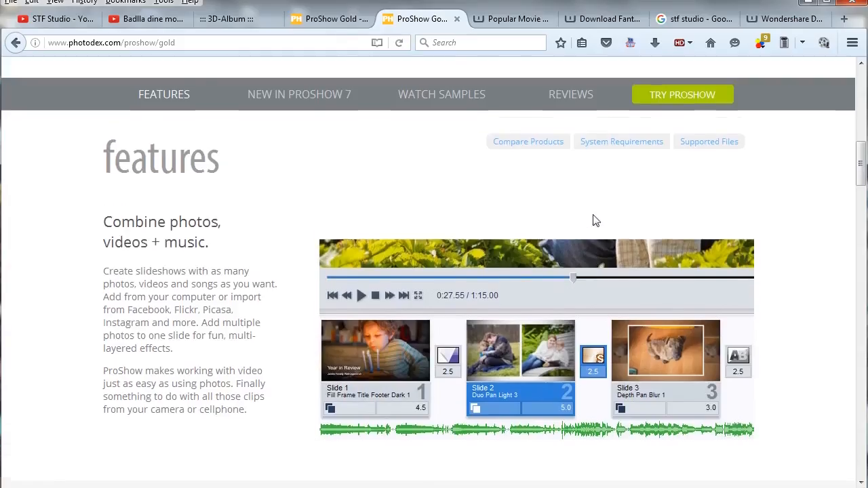
{"action": "scroll", "coordinate": [419, 169], "scroll_direction": "up", "scroll_amount": 3}
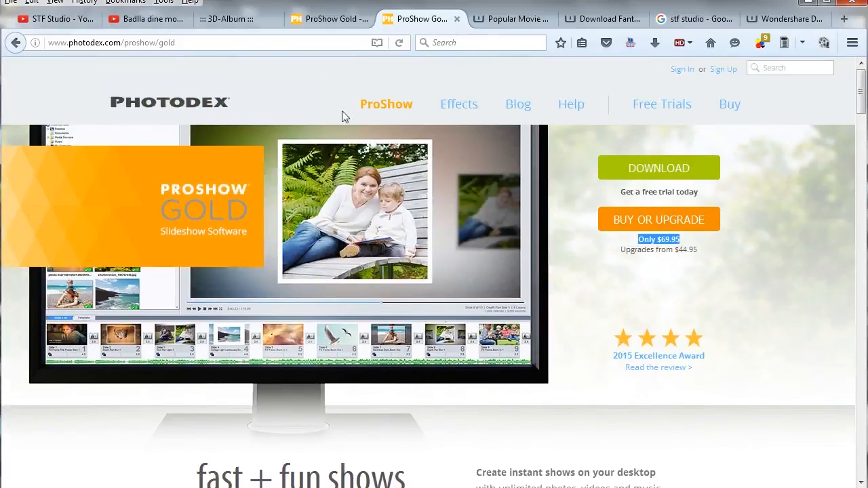
{"action": "left_click", "coordinate": [51, 22]}
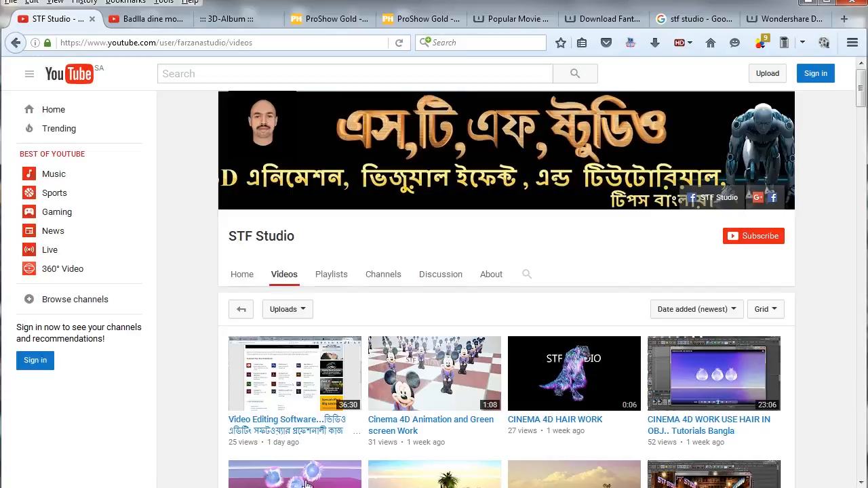
Step: Bring up the Test1.mp4 slideshow video in VLC media player, then minimize it again
{"action": "left_click", "coordinate": [285, 486]}
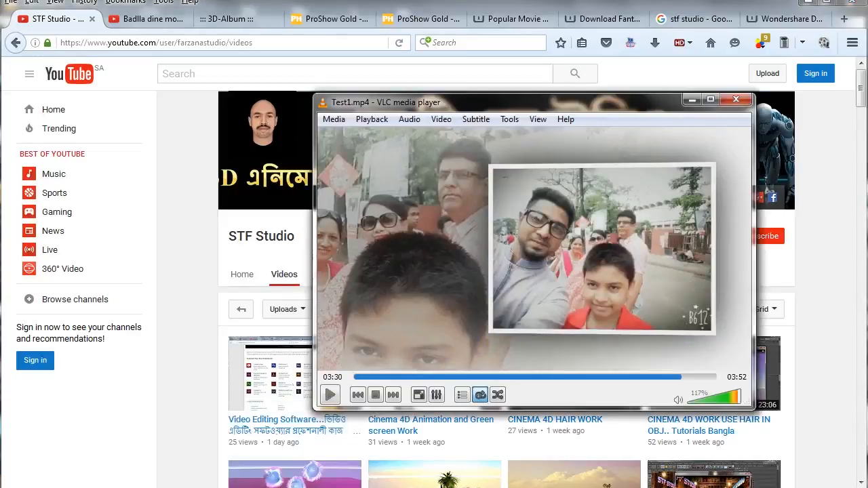
{"action": "left_click", "coordinate": [645, 67]}
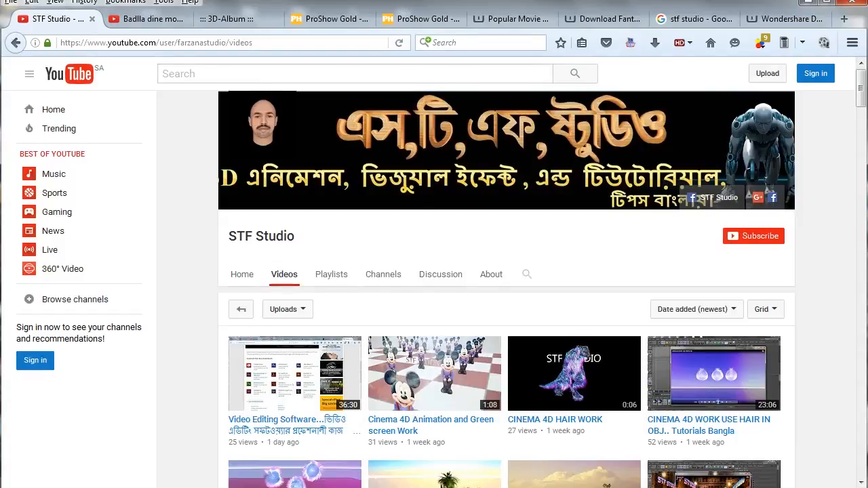
{"action": "mouse_move", "coordinate": [76, 487]}
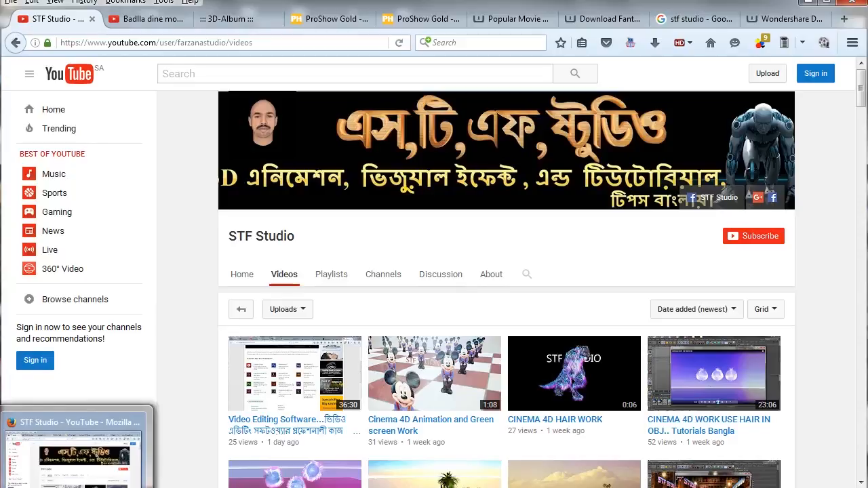